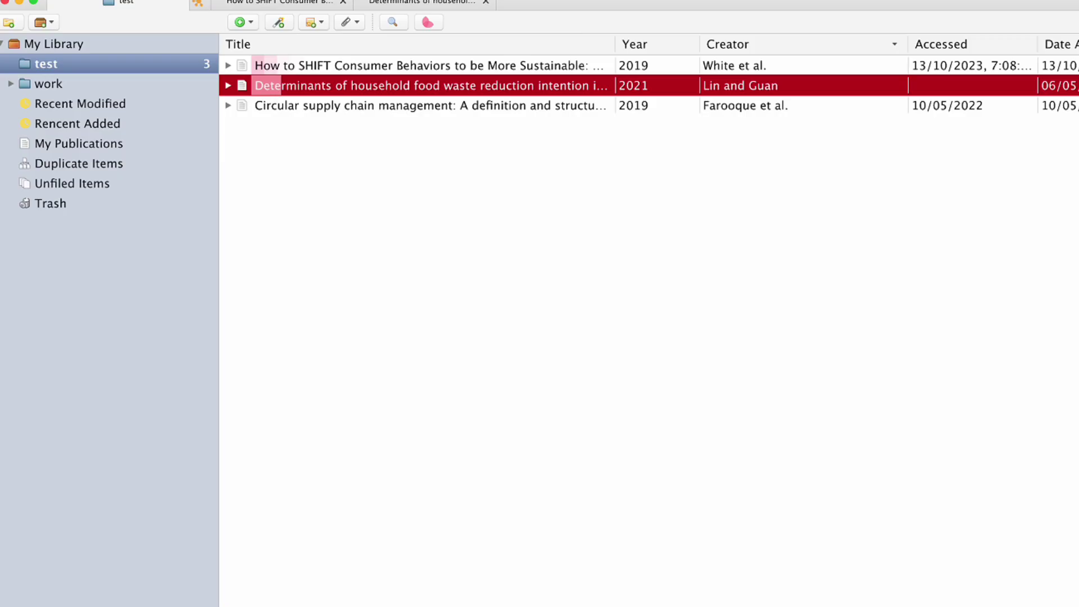
Switch from Zotero to the Chrome window showing the 018/zotcard GitHub repository.
key("super+Tab")
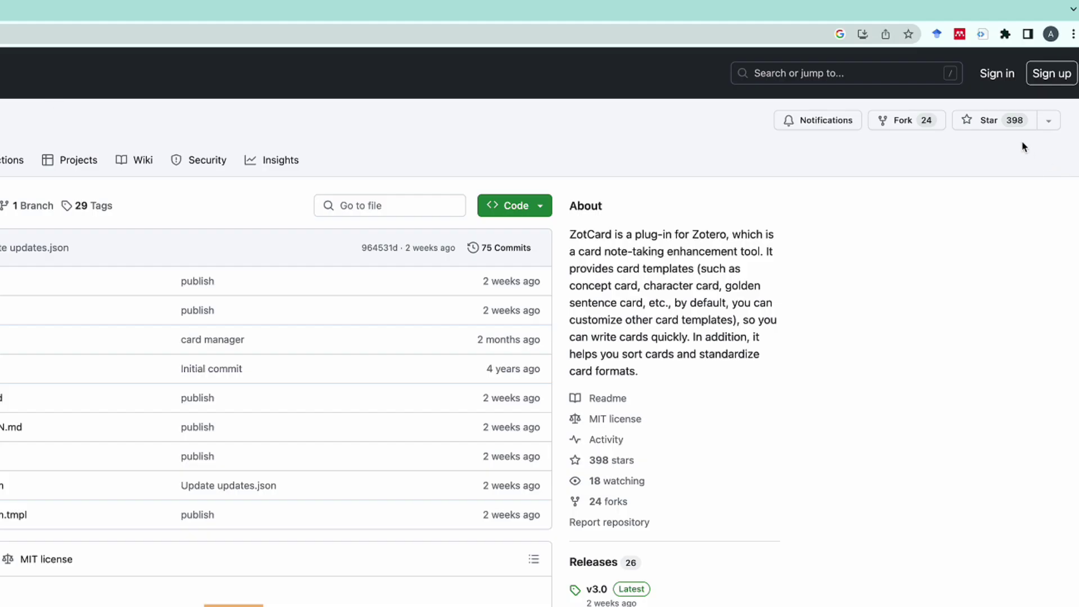
Scroll the ZotCard repository down to its v3.0 release, then return to the Zotero library.
left_click(846, 71)
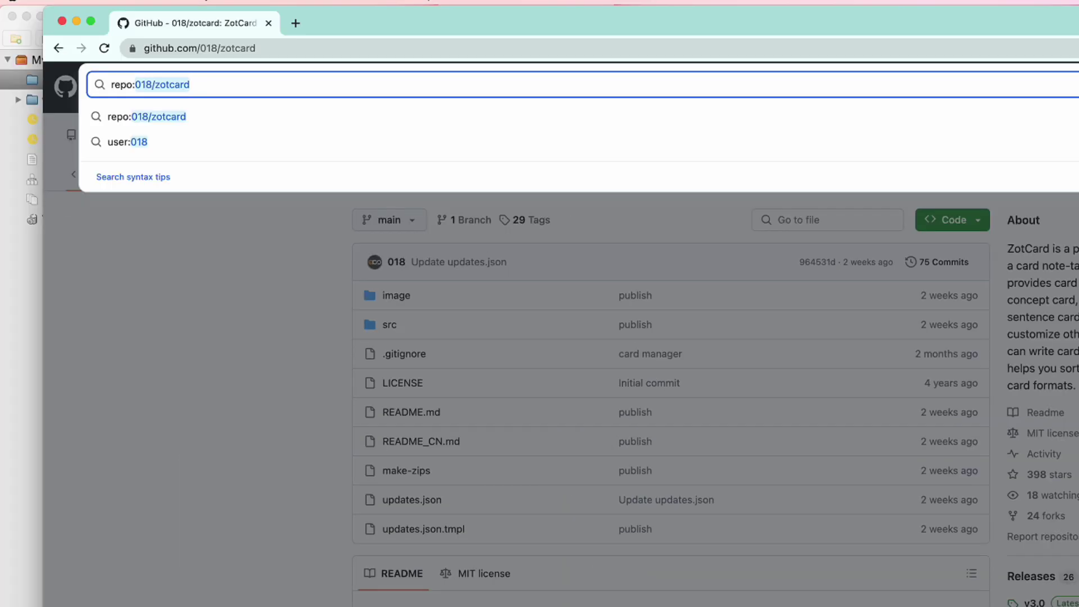
key("Escape")
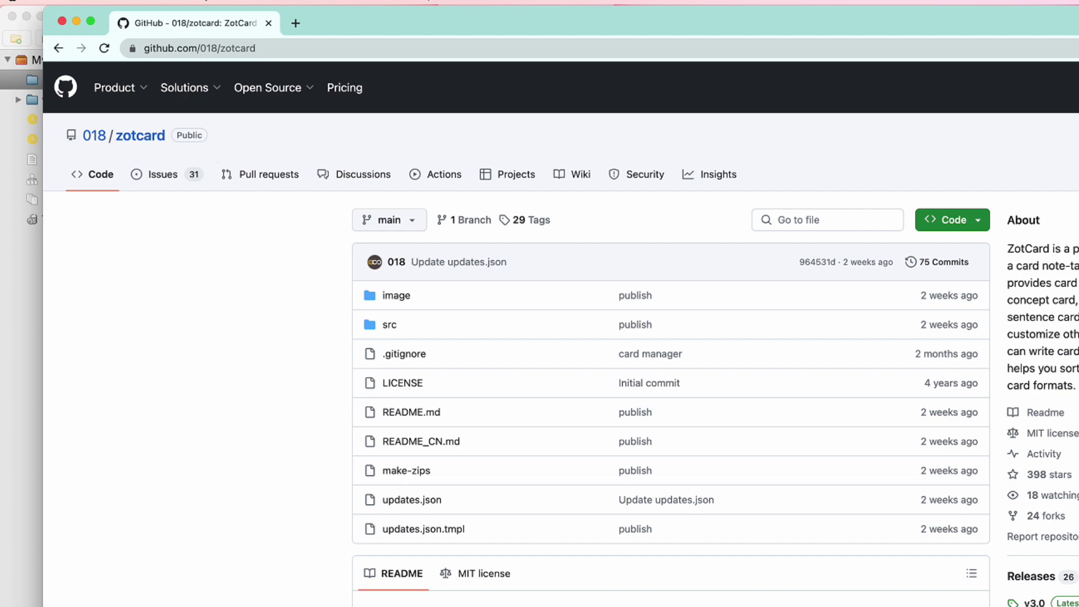
scroll(1034, 512, "down", 3)
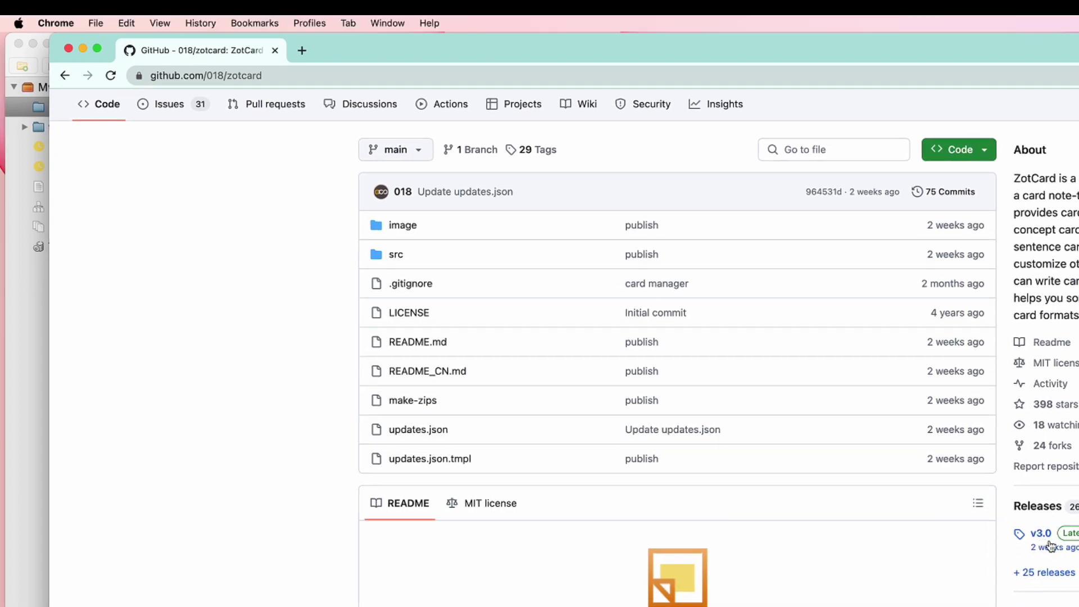
scroll(1034, 513, "down", 3)
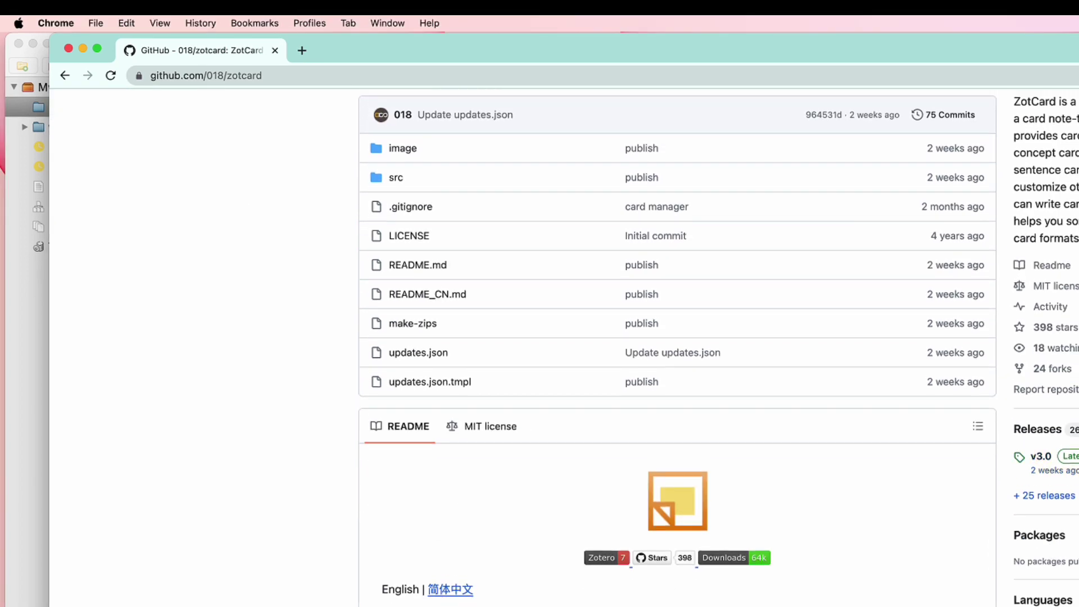
key("super+Tab")
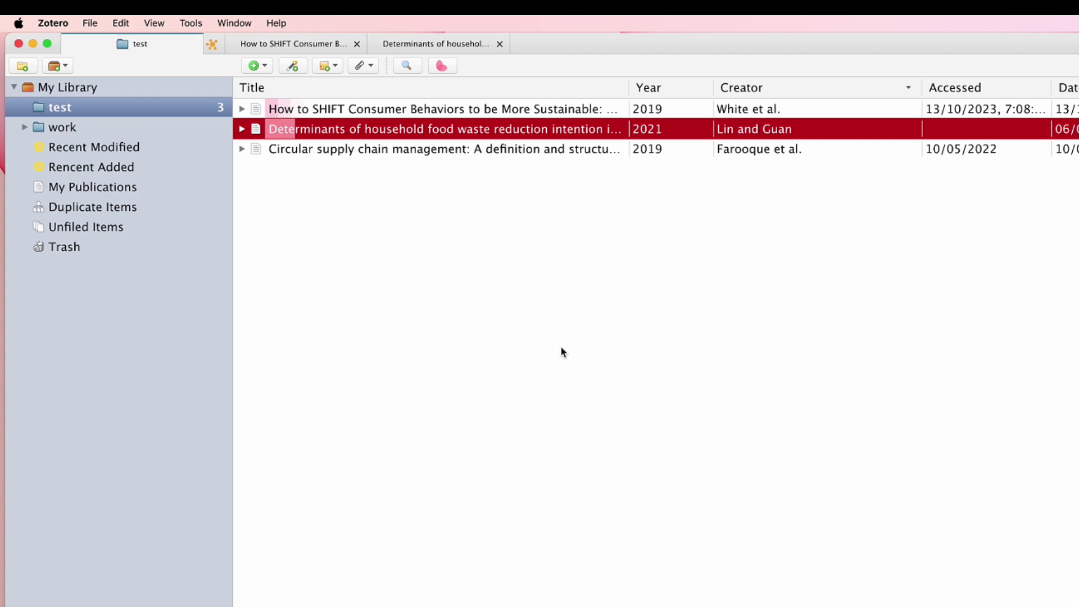
Open the Determinants paper's PDF and show the card-template choices for a new item note.
double_click(802, 134)
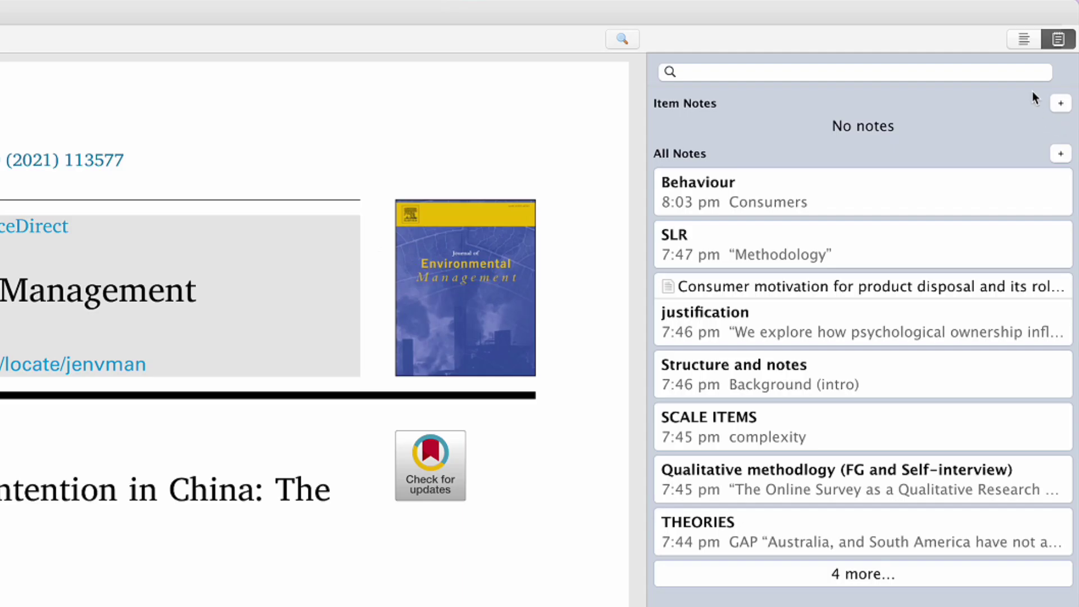
left_click(1061, 104)
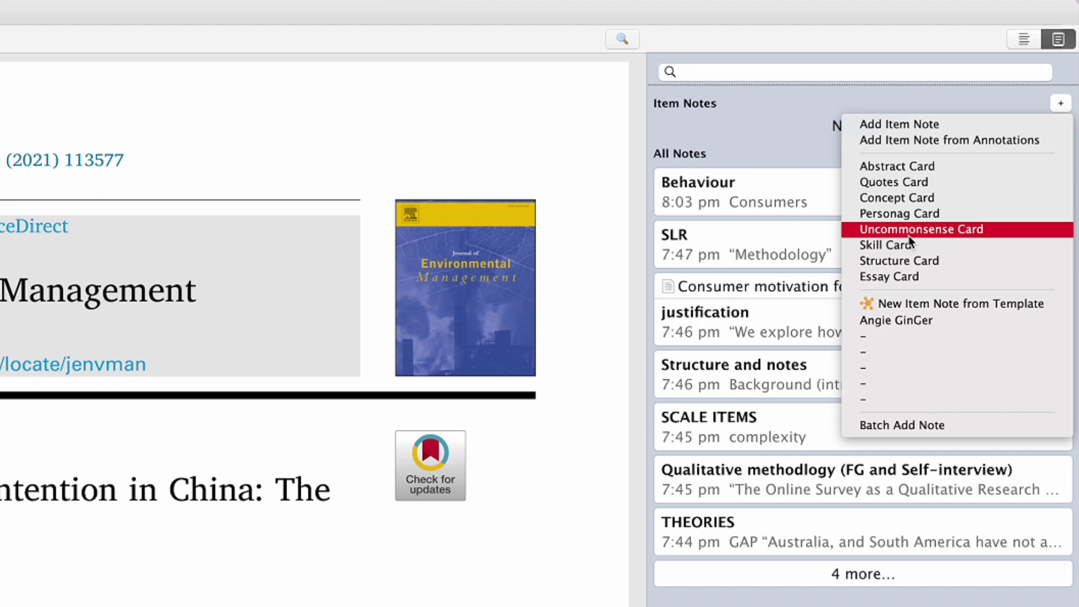
Add a Structure Card note and select its Content label and item (1) placeholder.
left_click(923, 276)
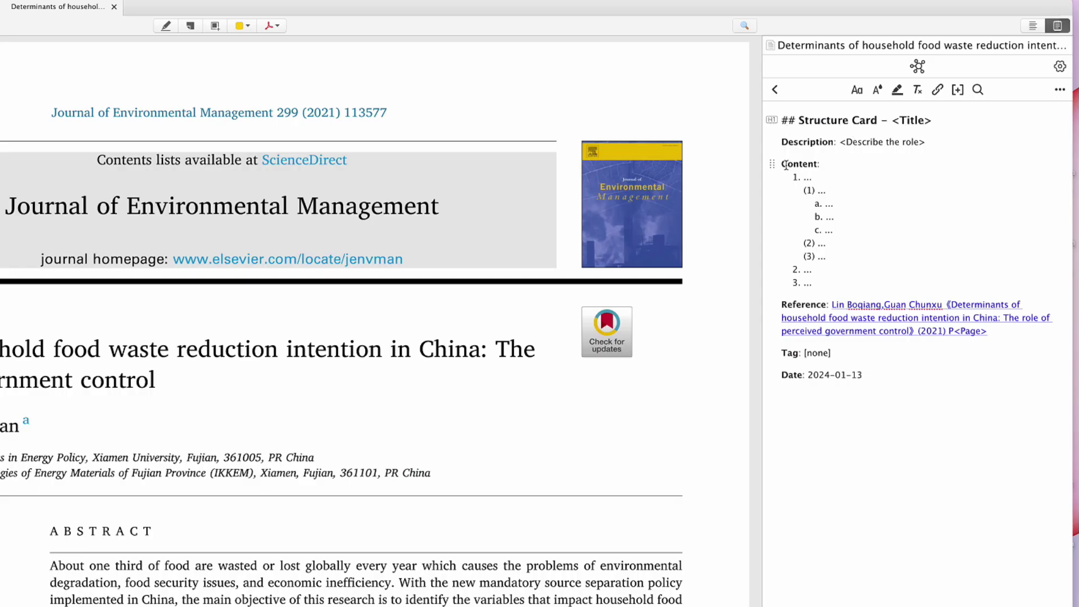
left_click_drag(781, 163, 826, 163)
mouse_move(837, 191)
left_mouse_down()
mouse_move(820, 190)
mouse_move(837, 206)
left_mouse_up()
left_click(802, 271)
Reopen the Structure Card note from the notes list, then go back to the list.
left_click(778, 91)
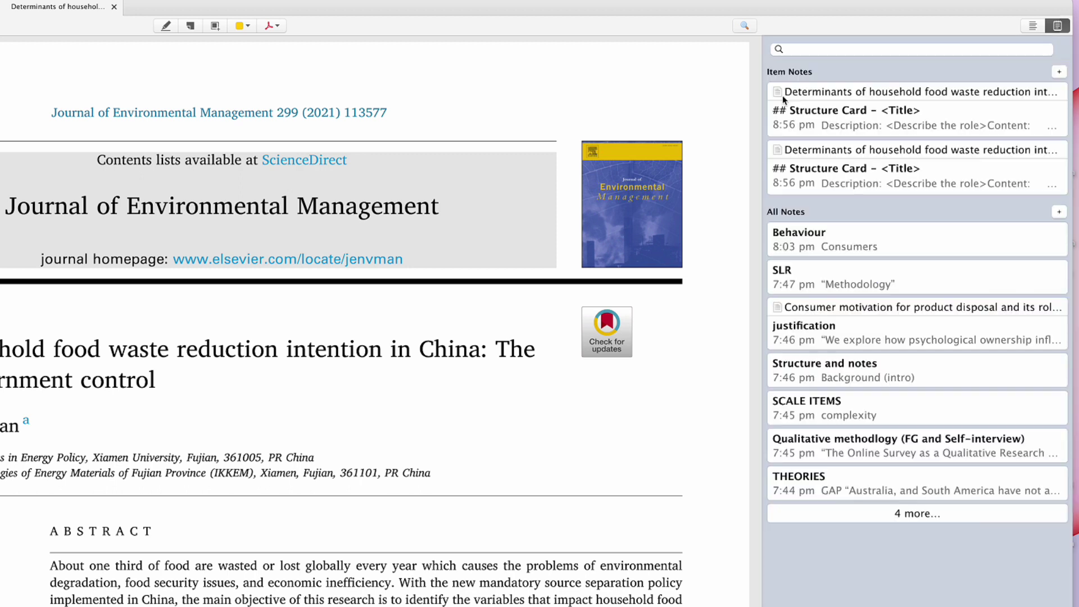
left_click(964, 119)
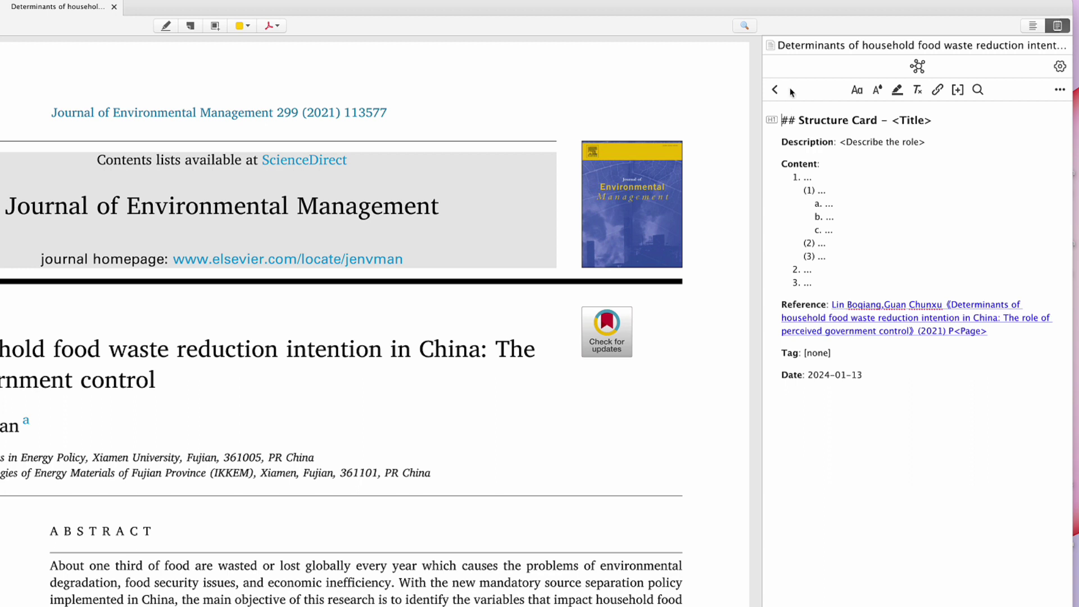
left_click(775, 90)
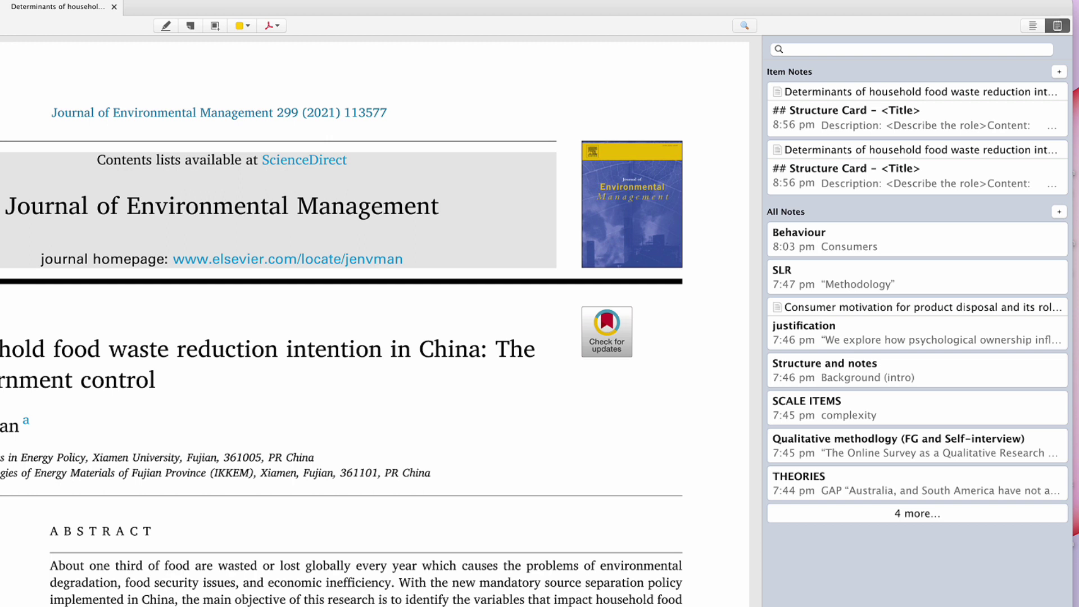
Open Tools > ZotCard Option > Config and view the Abstract, Quotes, Concept and Personage Card templates.
left_click(191, 23)
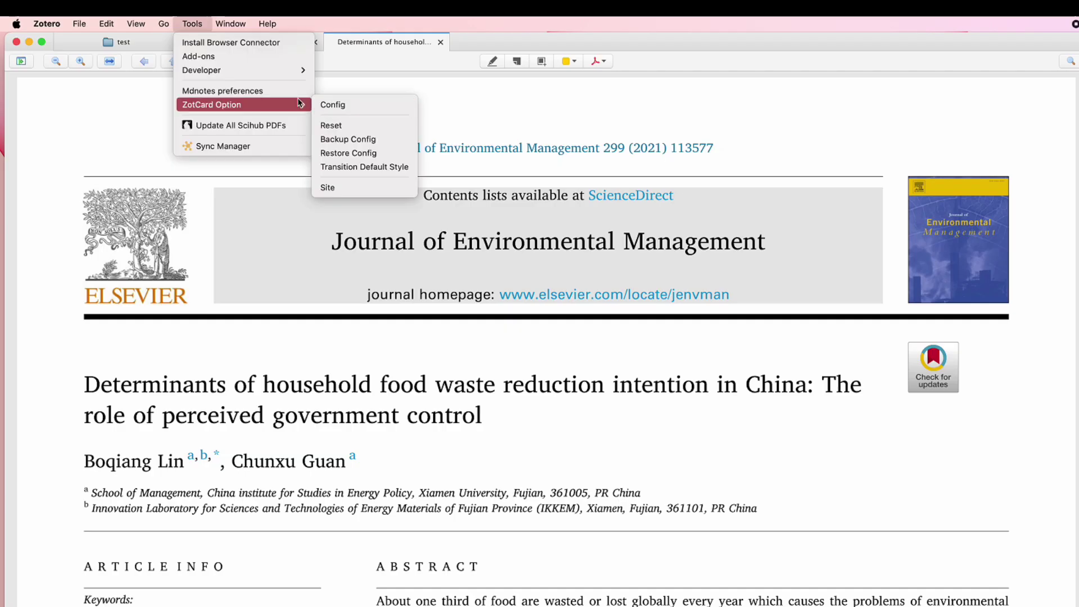
left_click(198, 22)
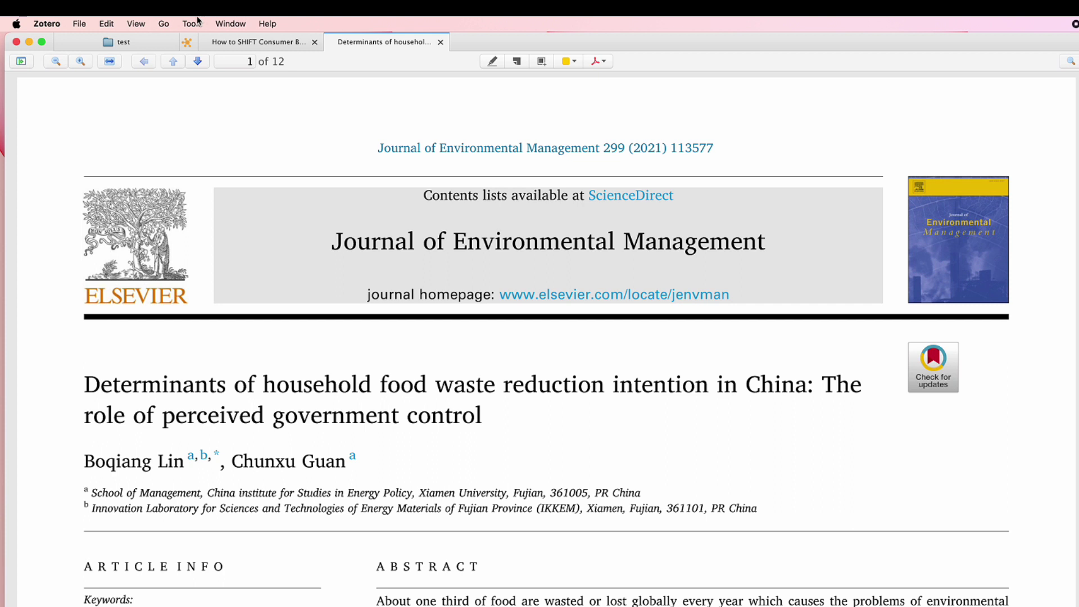
left_click(198, 22)
mouse_move(213, 106)
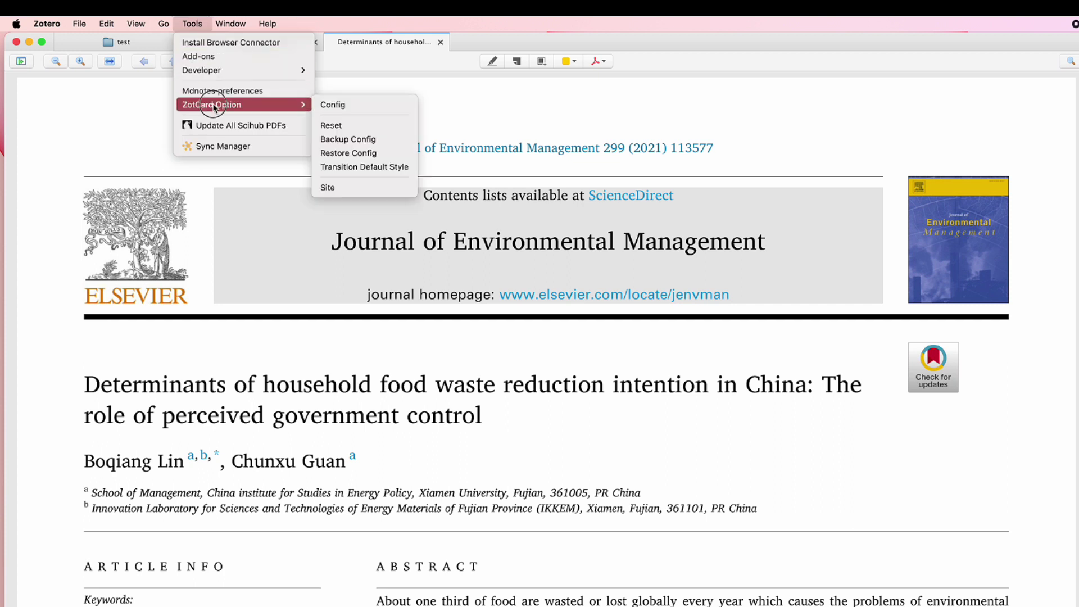
left_click(332, 105)
left_click(484, 245)
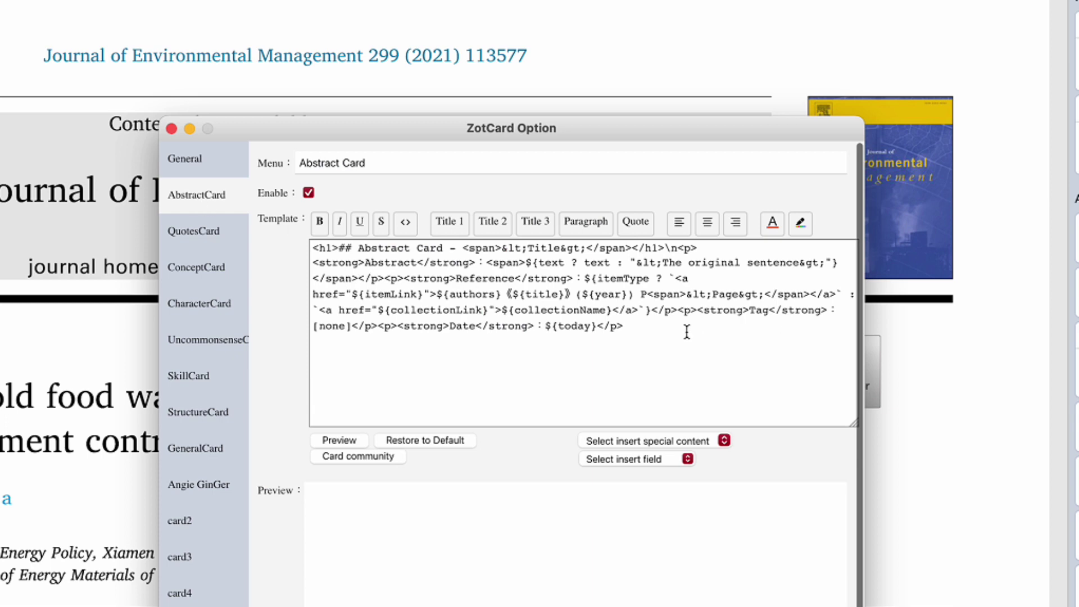
left_click(193, 237)
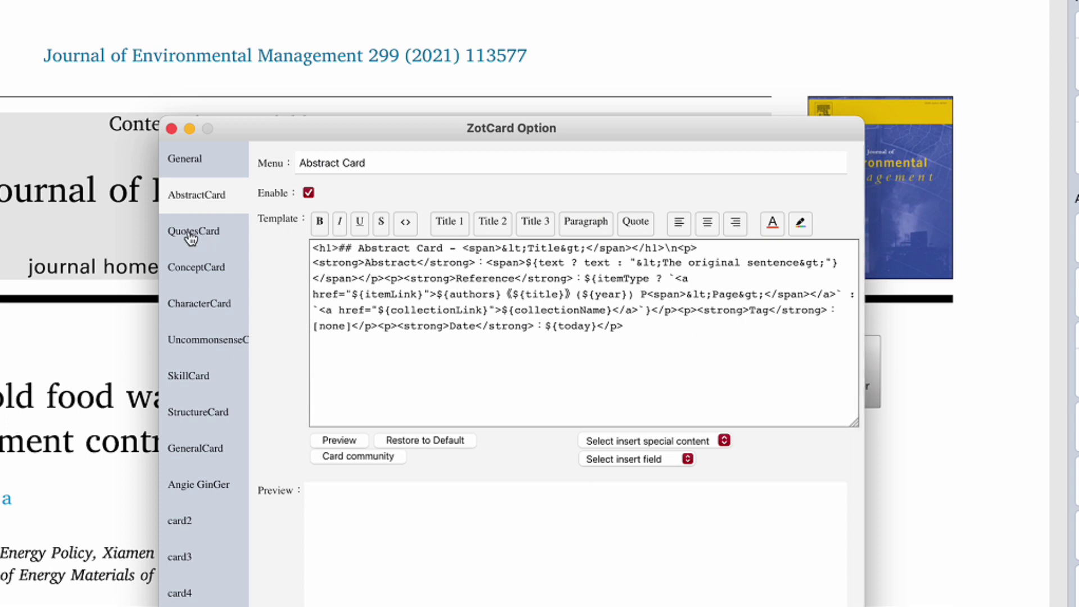
left_click(193, 277)
left_click(190, 303)
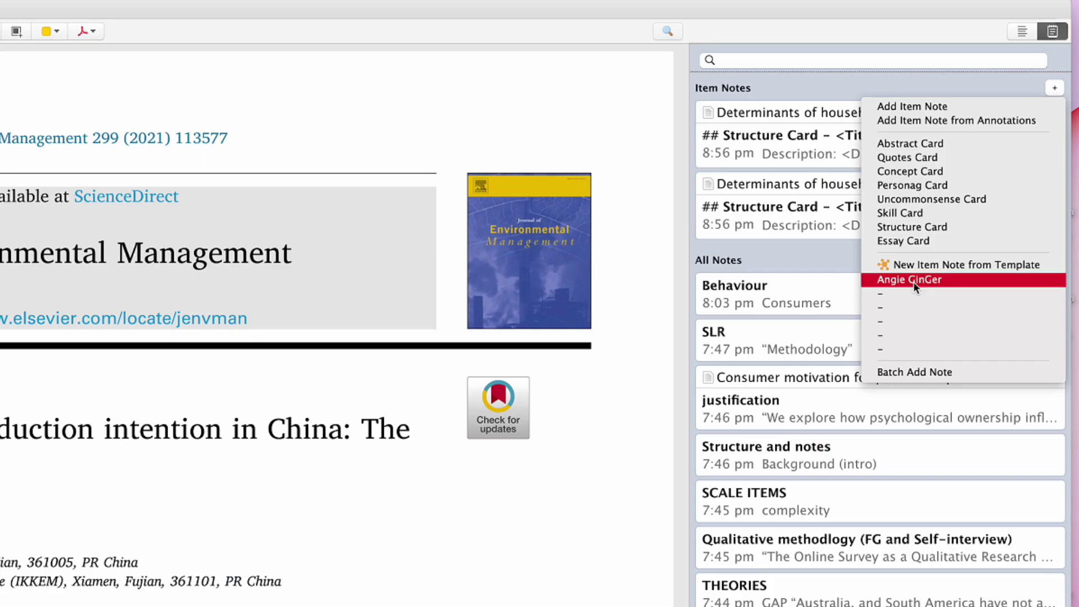
Create a note from the custom research template and add a blank line under Abstract.
left_click(912, 279)
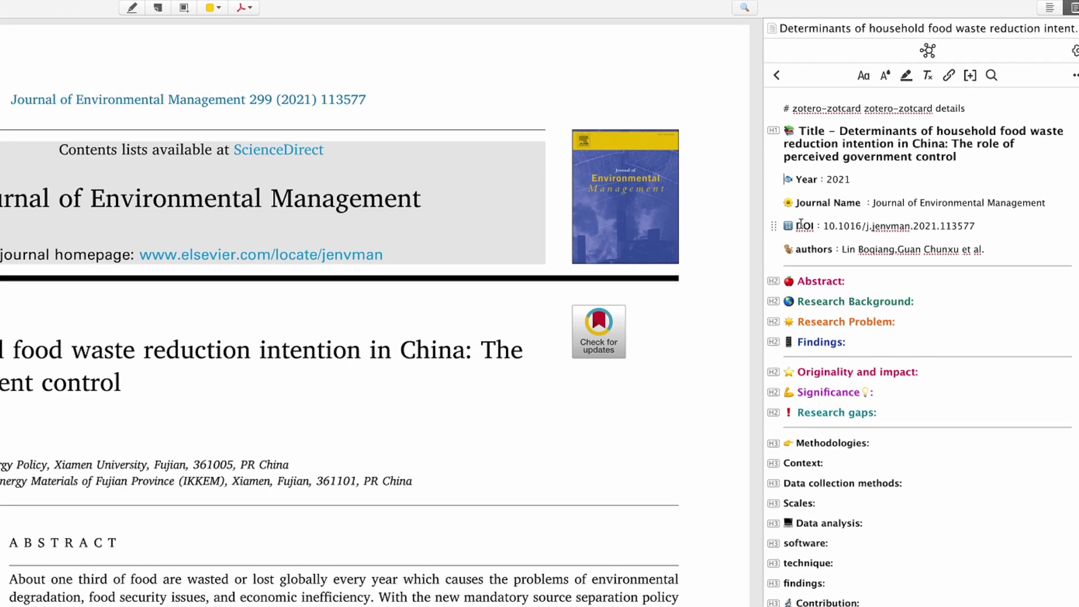
left_click(864, 285)
key("Return")
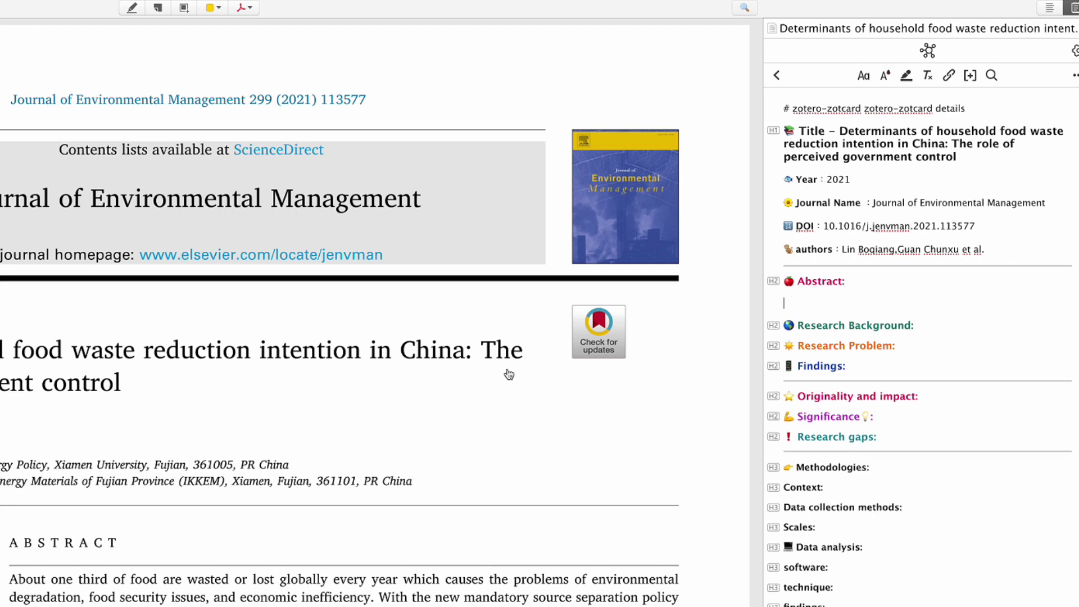
scroll(386, 403, "down", 3)
scroll(386, 403, "down", 2)
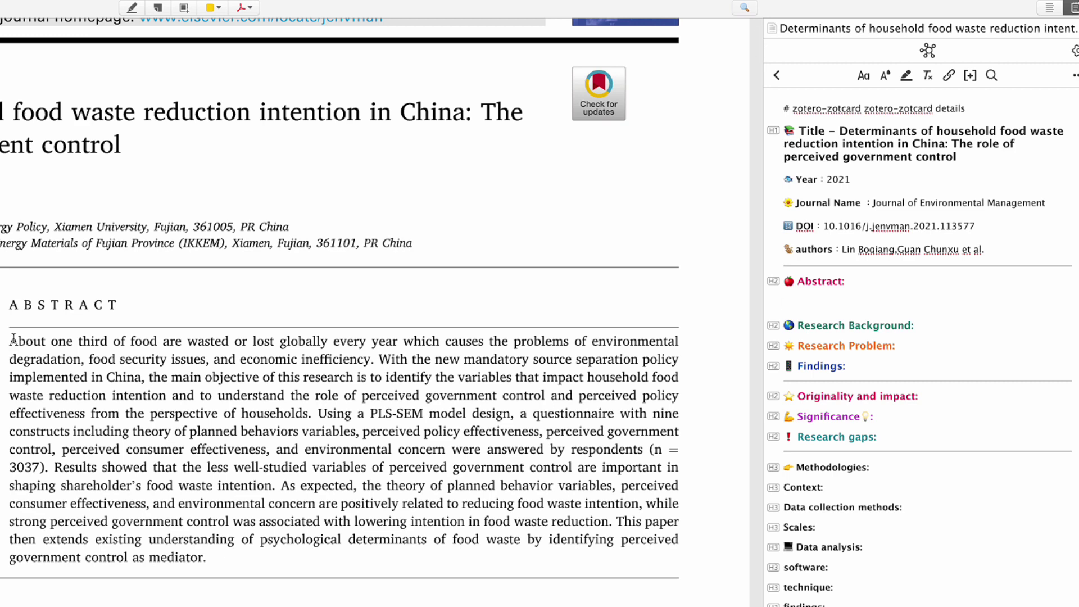
Drag the PDF's abstract paragraph into the note under the Abstract heading.
left_click_drag(13, 340, 216, 558)
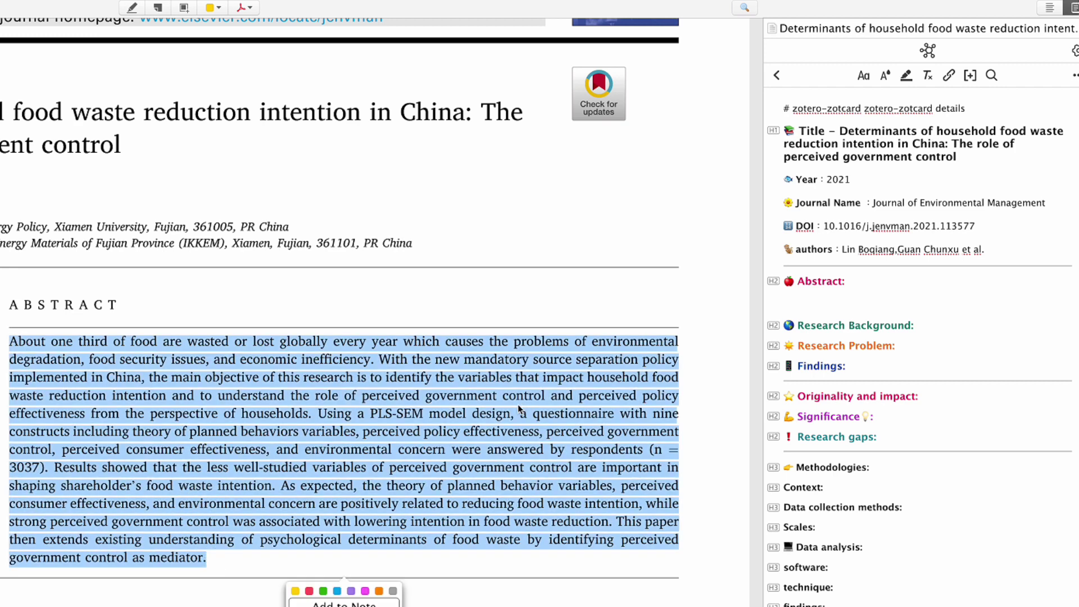
left_click_drag(518, 404, 867, 299)
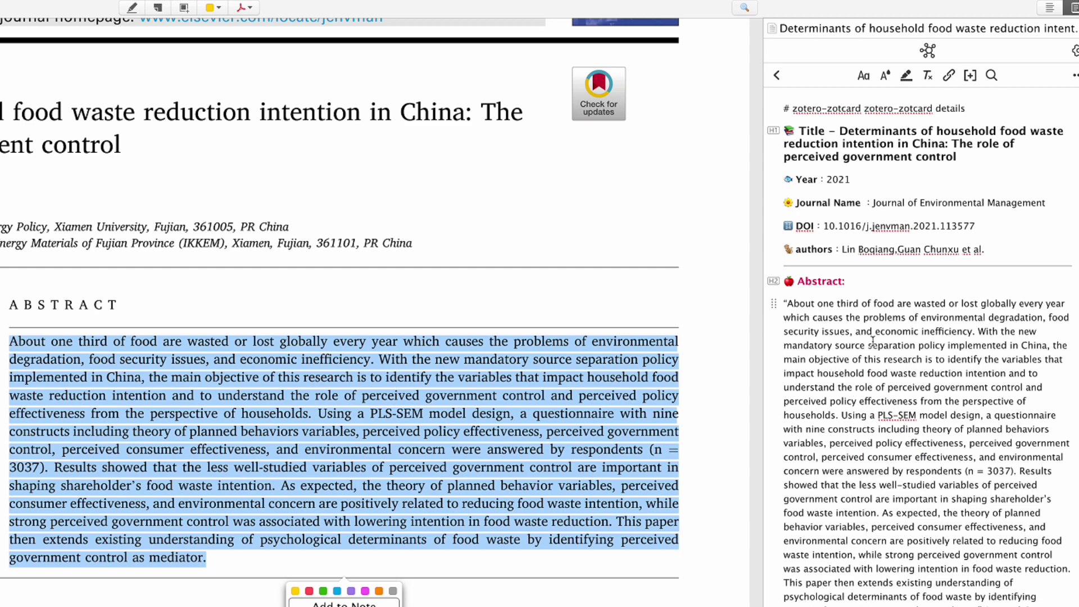
scroll(873, 341, "down", 3)
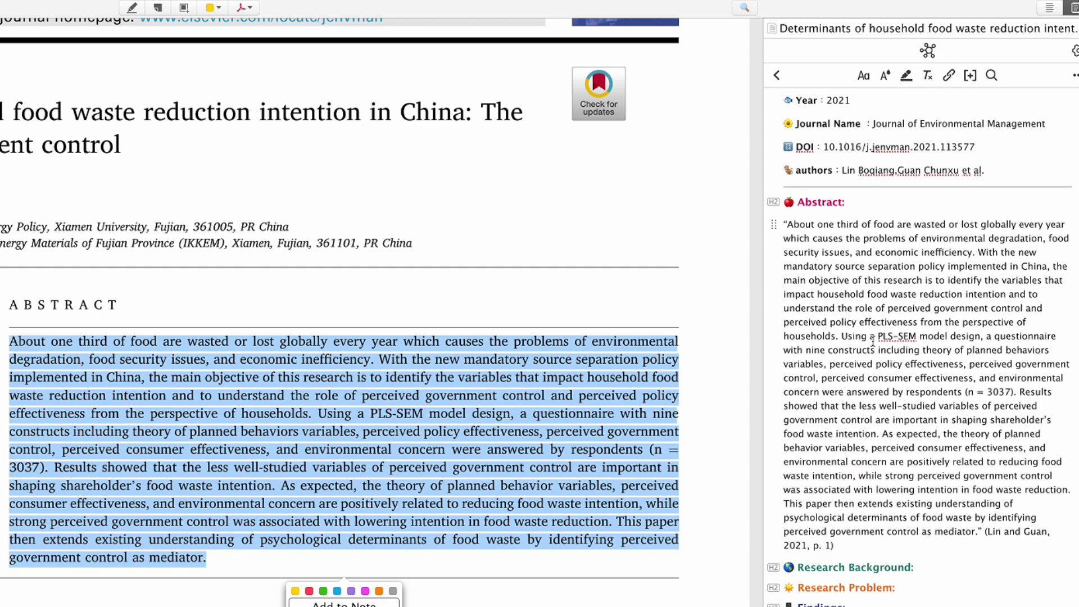
scroll(873, 341, "down", 6)
scroll(722, 514, "down", 6)
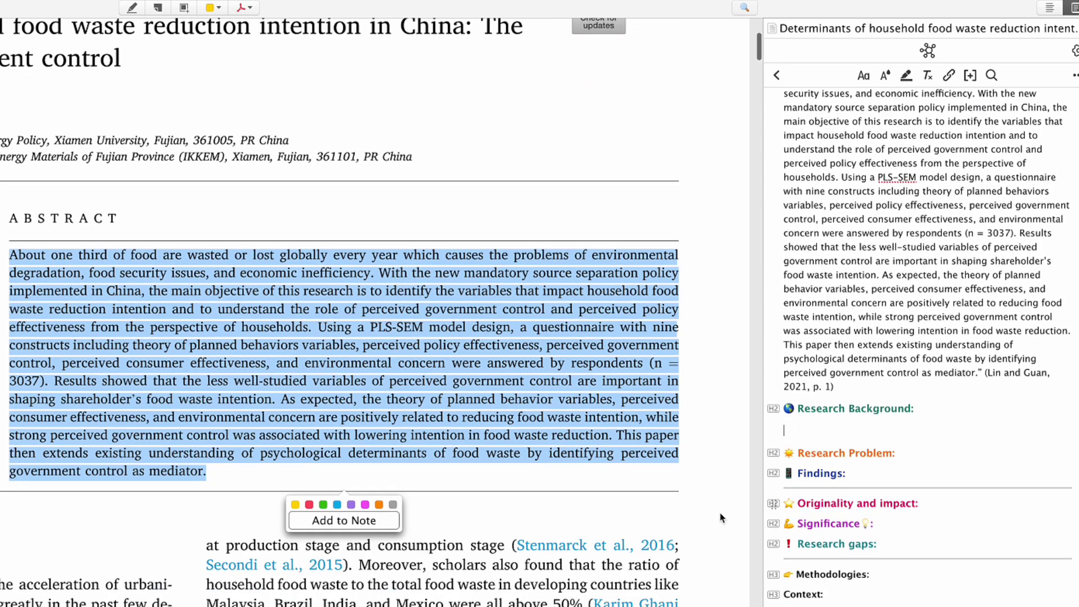
scroll(563, 569, "down", 3)
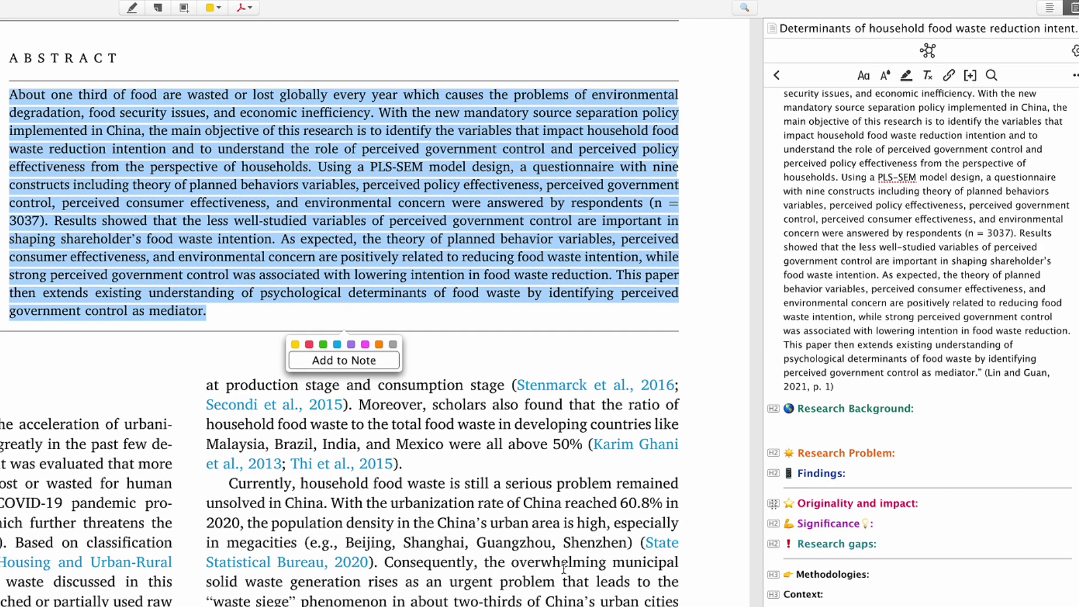
scroll(564, 569, "down", 2)
scroll(564, 569, "down", 3)
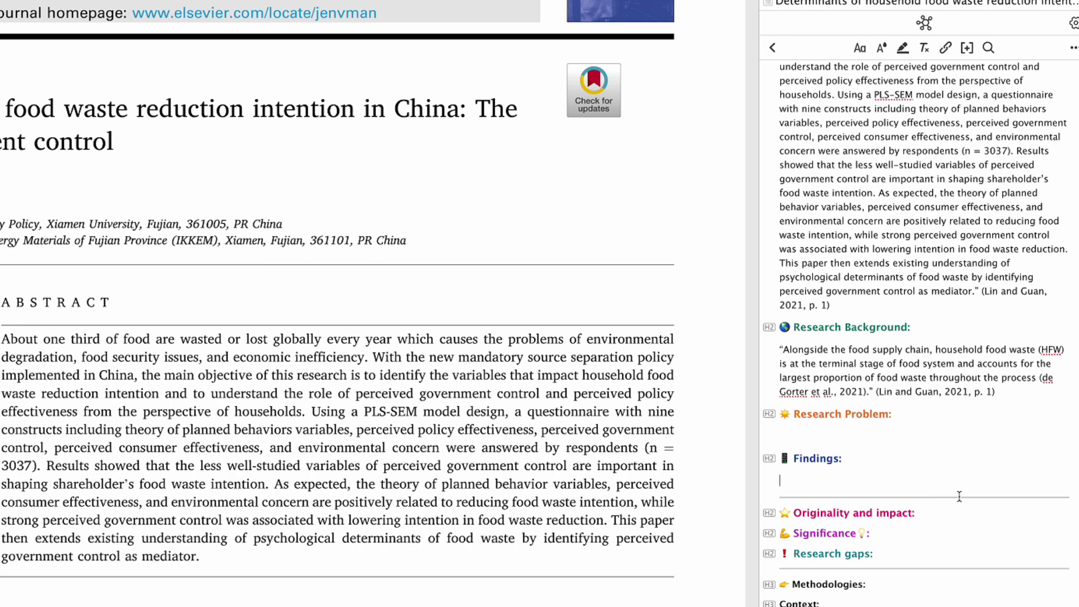
Add an empty line after the 'Originality and impact:' heading.
left_click(959, 516)
scroll(959, 515, "down", 3)
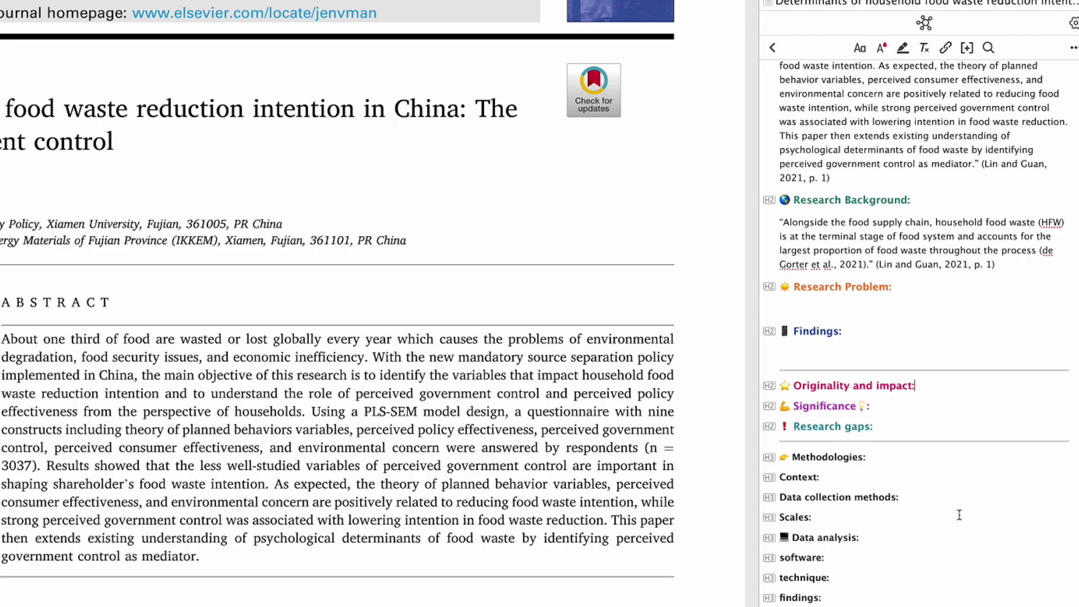
key("Return")
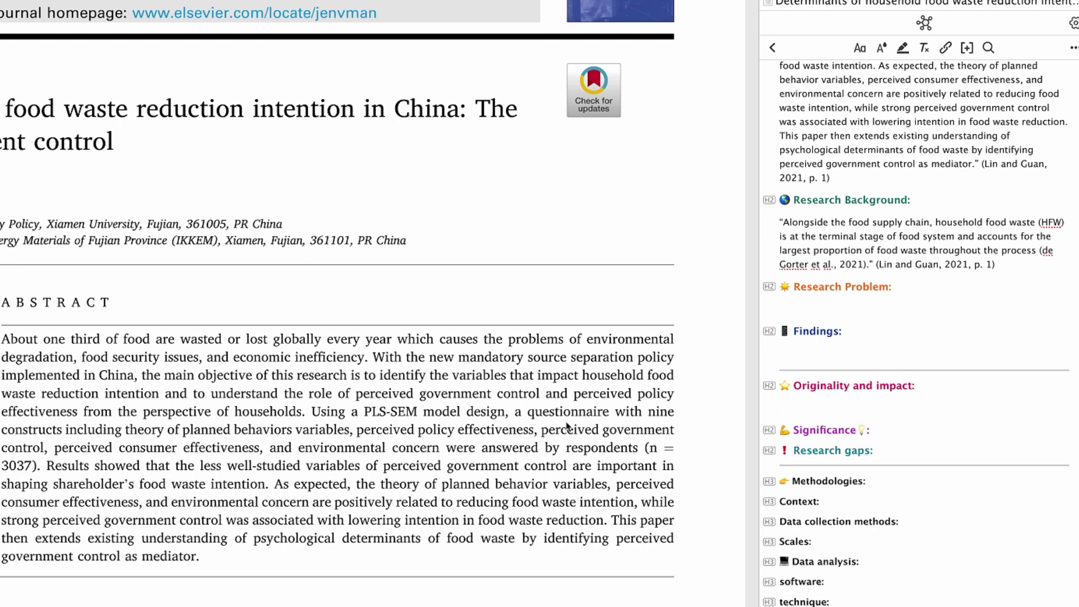
Move the caret between the ends of the Context and Methodologies lines.
scroll(917, 435, "down", 1)
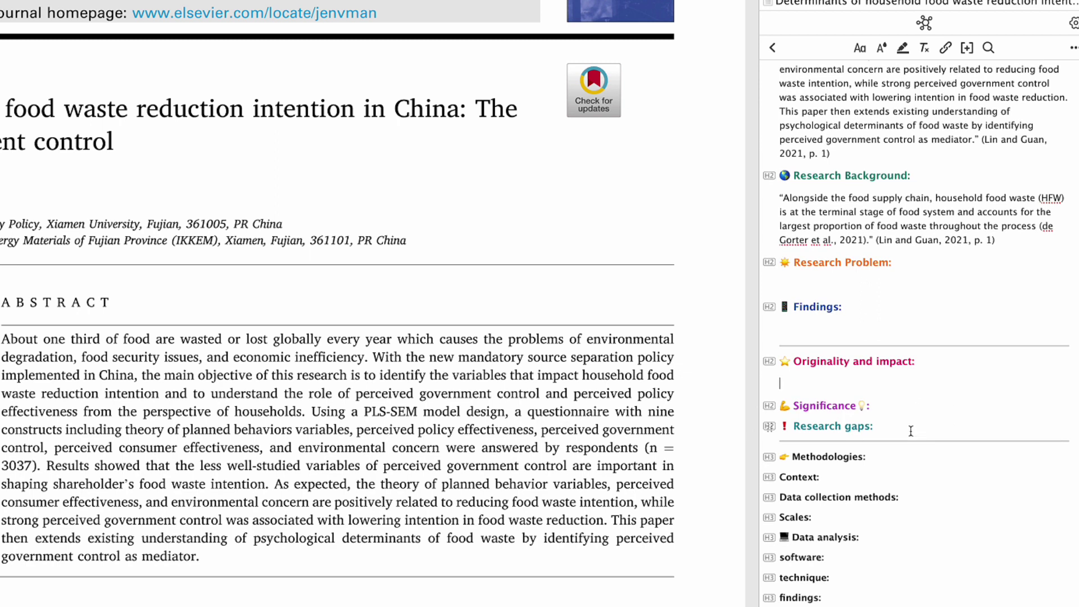
left_click(855, 475)
left_click(868, 457)
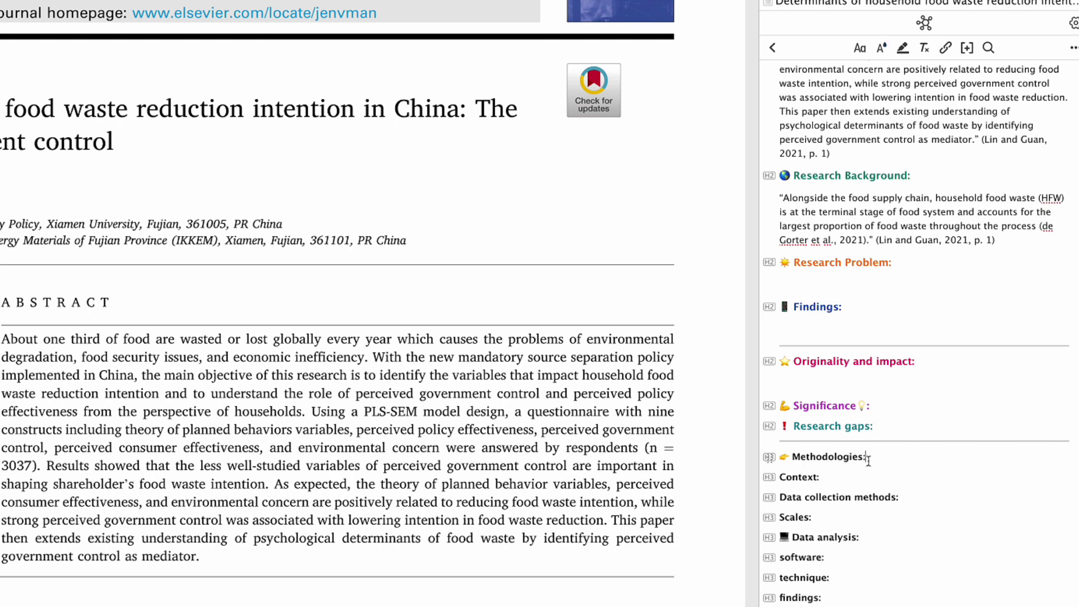
left_click(833, 478)
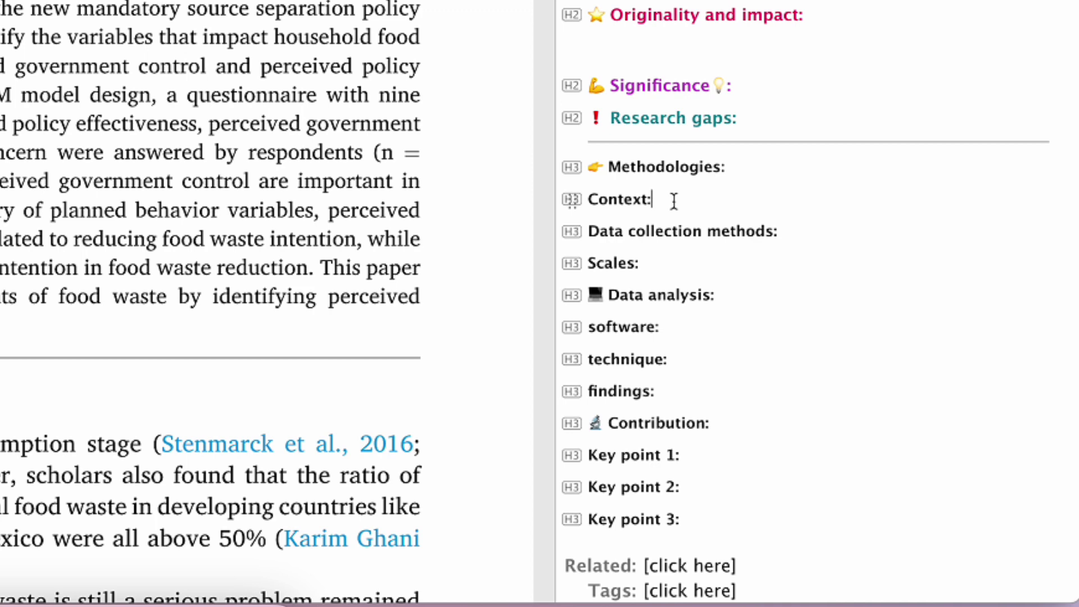
Screenshot the Fig. 2 research model diagram and drop it under 'Scales:' in the note.
left_click(673, 260)
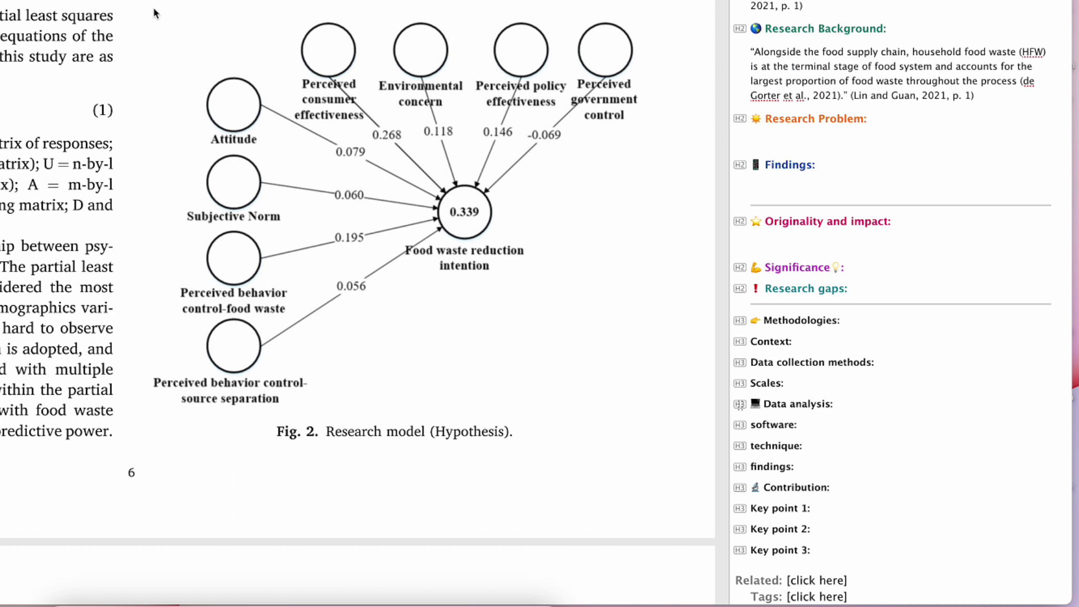
key("super+shift+4")
left_click_drag(995, 584, 865, 245)
key("super+shift+4")
left_click_drag(151, 2, 664, 475)
left_click_drag(1017, 605, 846, 383)
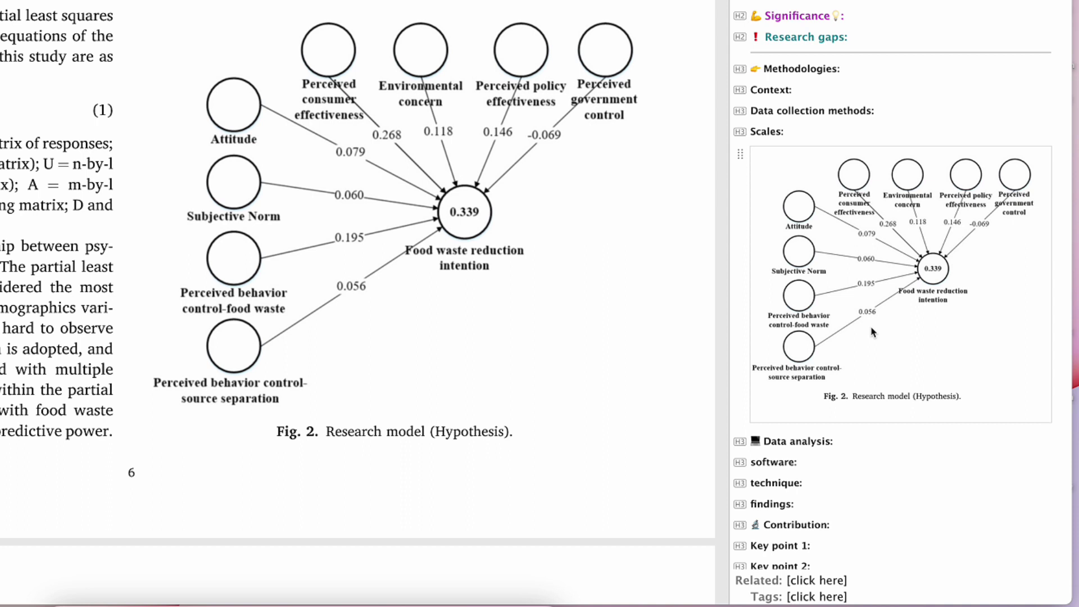
Place the caret in turn at the Data analysis, findings and Contribution lines.
scroll(873, 332, "down", 1)
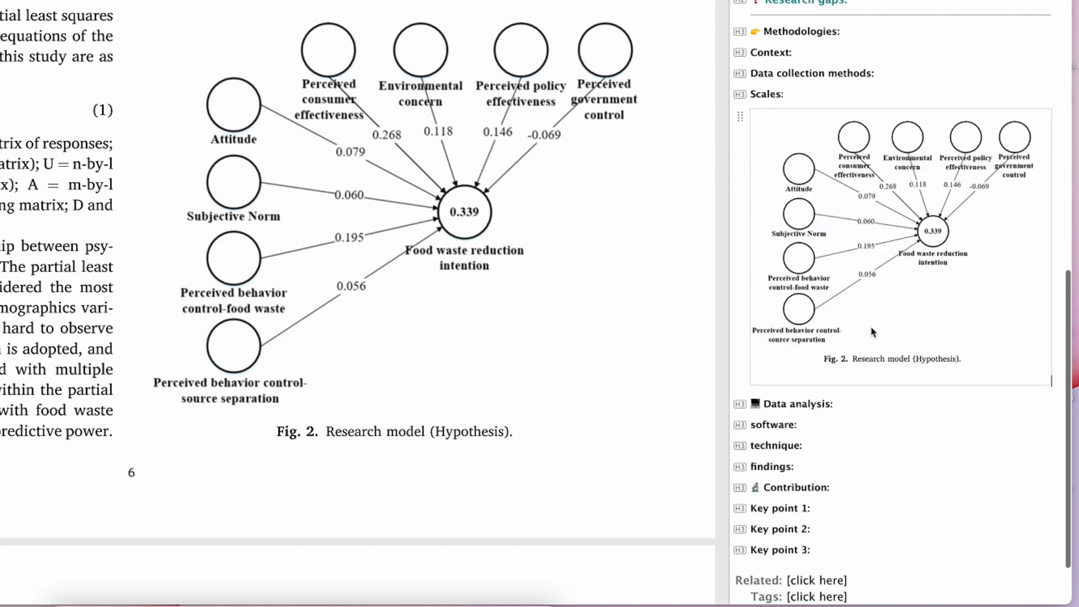
left_click(882, 403)
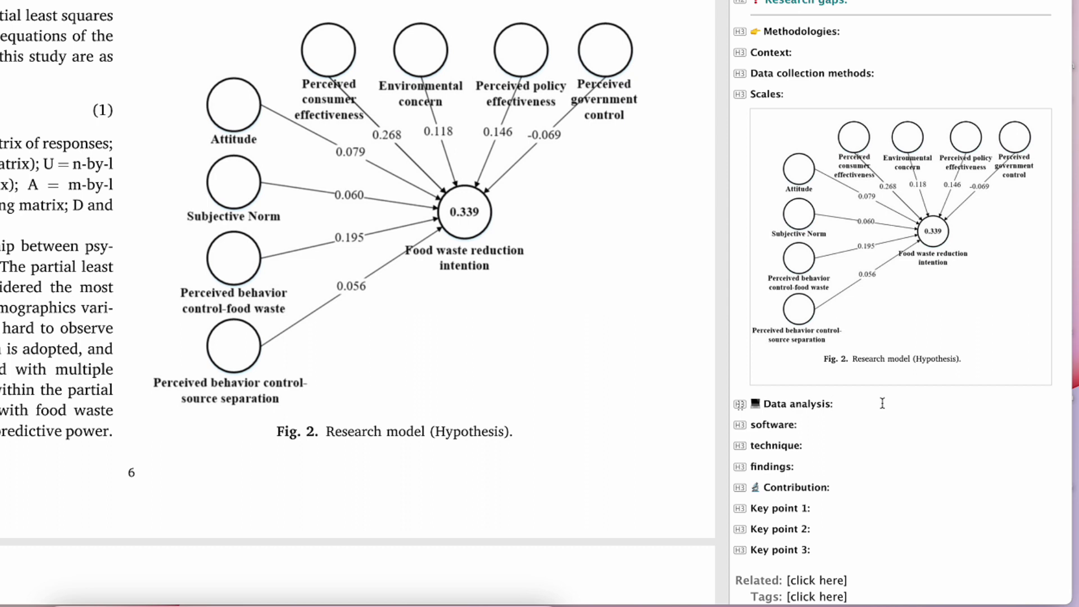
scroll(42, 234, "down", 10)
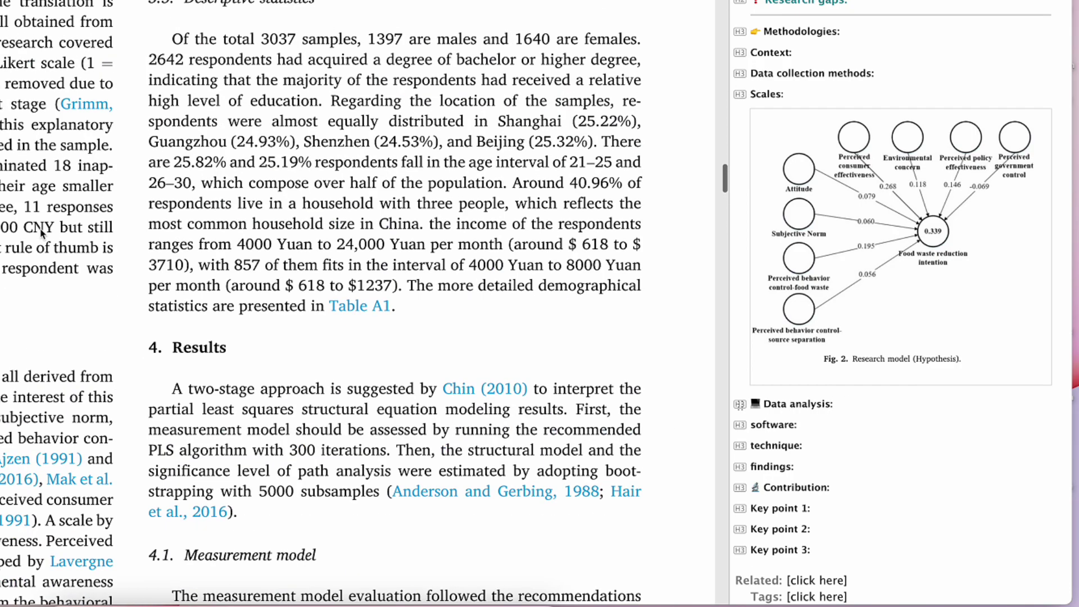
scroll(43, 233, "down", 10)
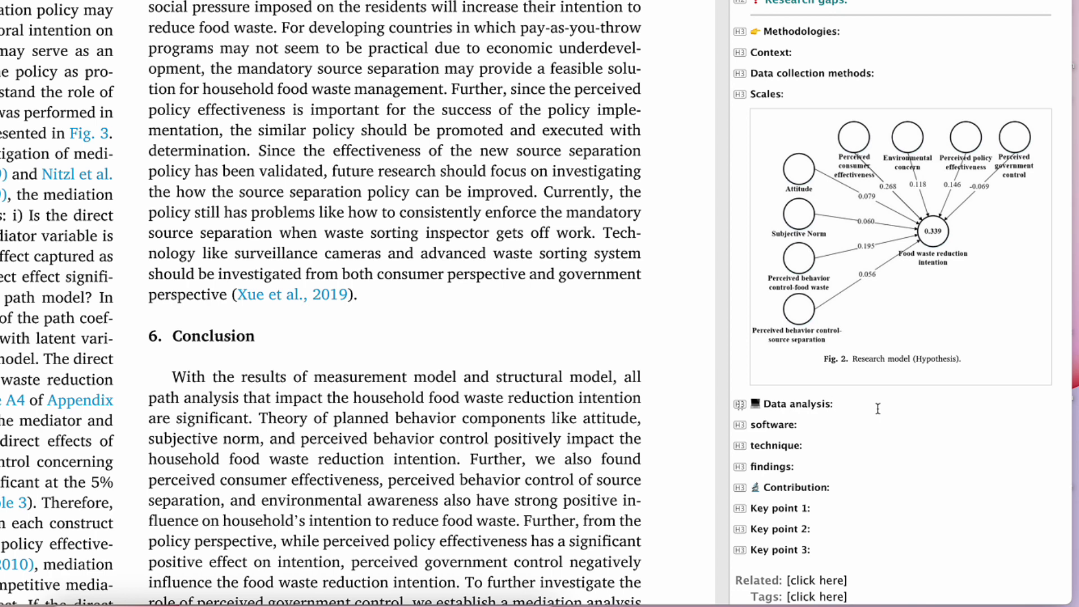
left_click(852, 466)
left_click(874, 494)
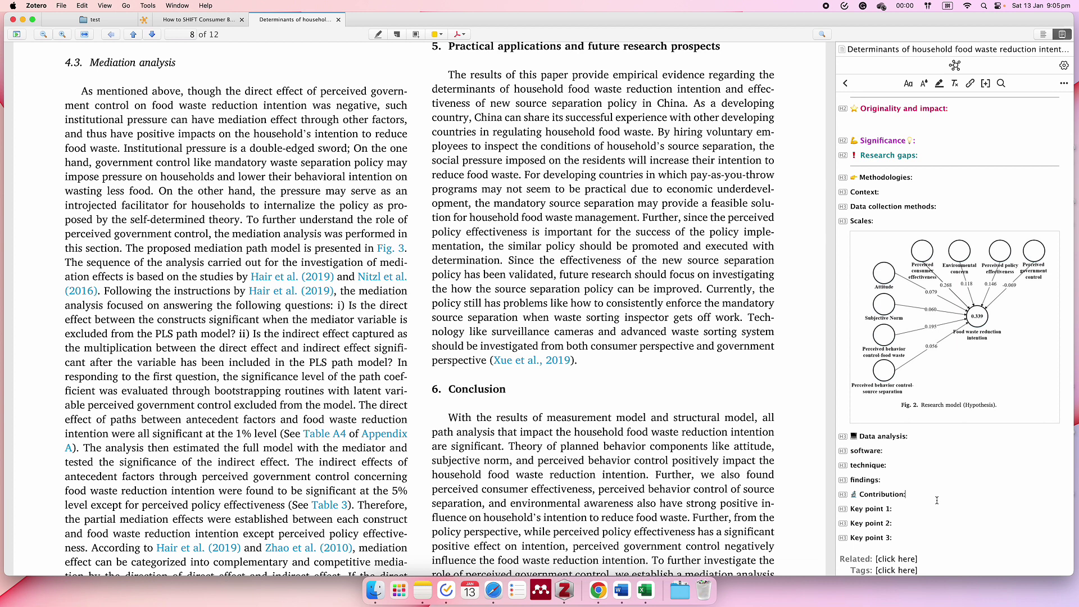
key("Down")
scroll(917, 481, "up", 15)
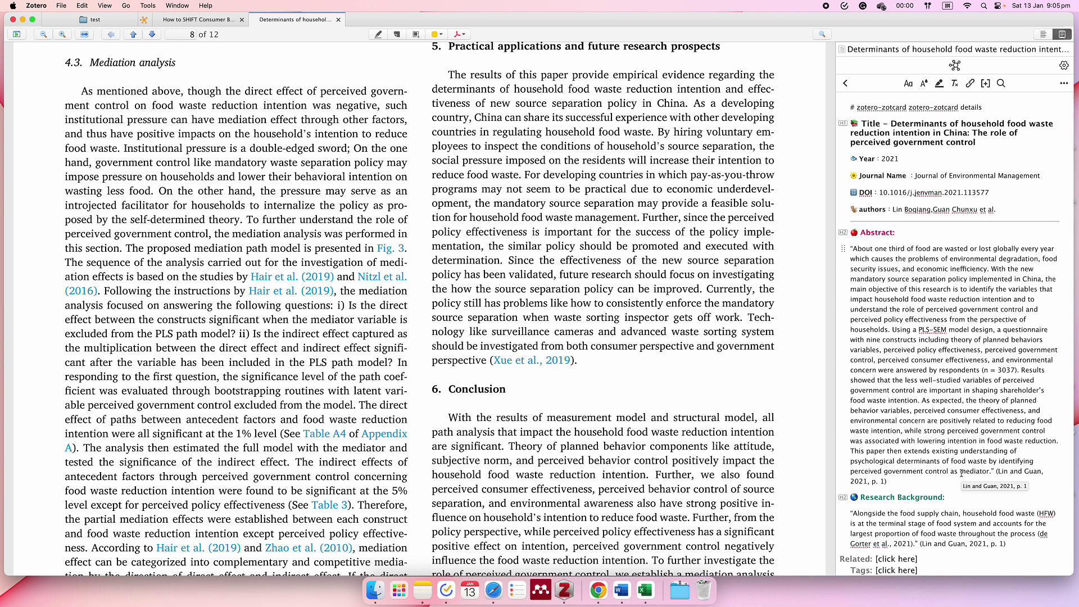
scroll(962, 473, "down", 6)
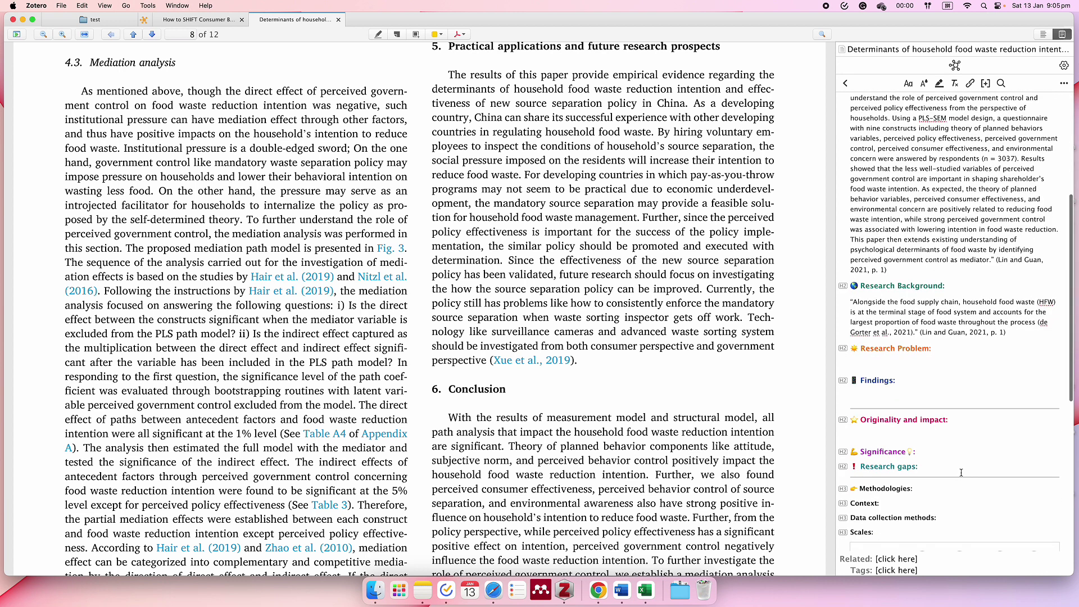
scroll(961, 473, "up", 6)
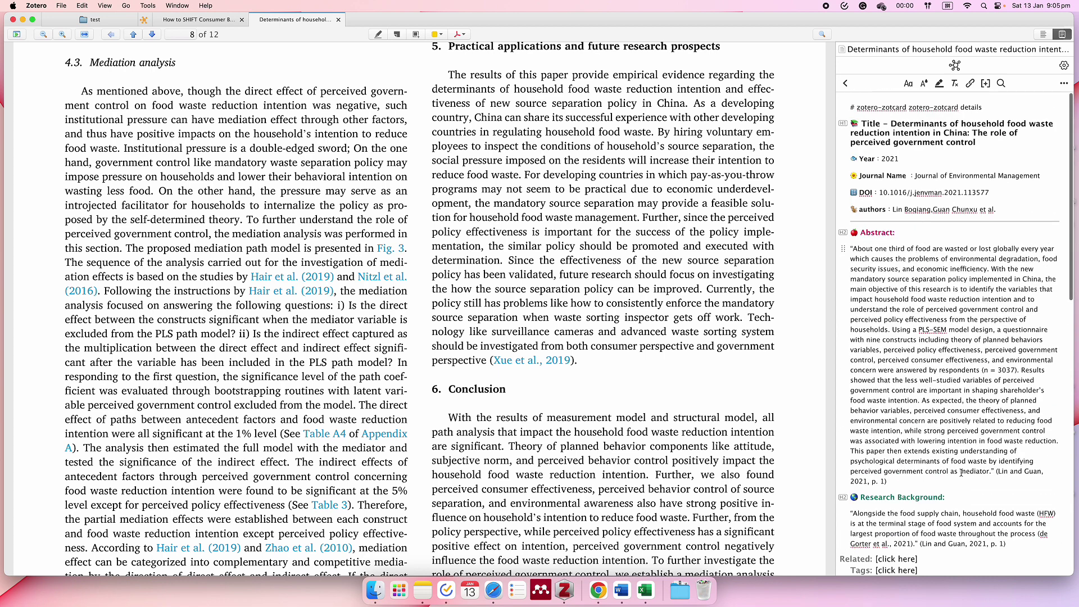
scroll(961, 473, "down", 1)
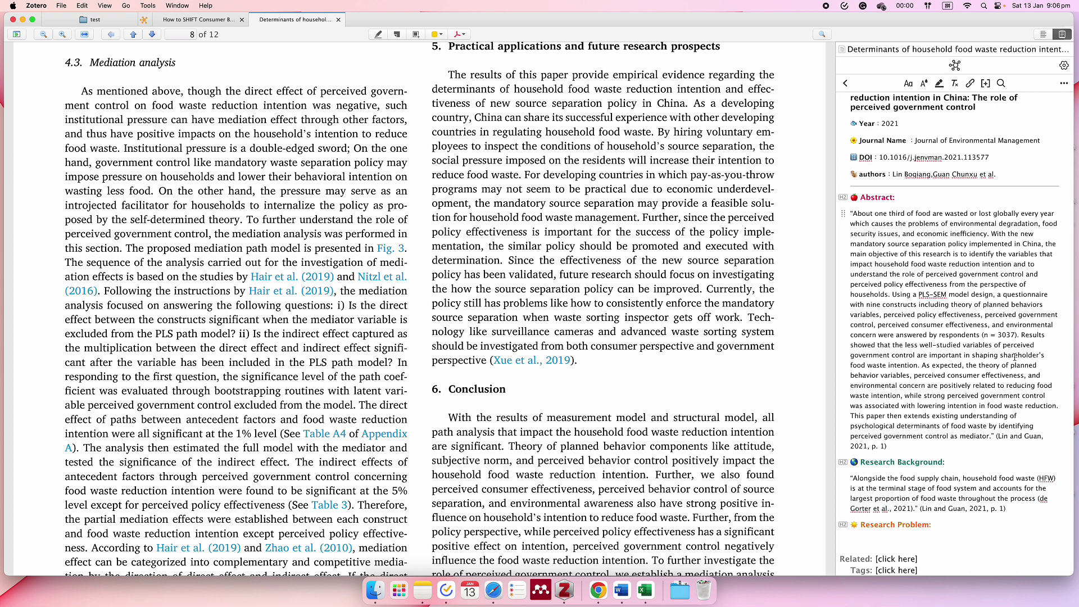
scroll(1015, 358, "up", 2)
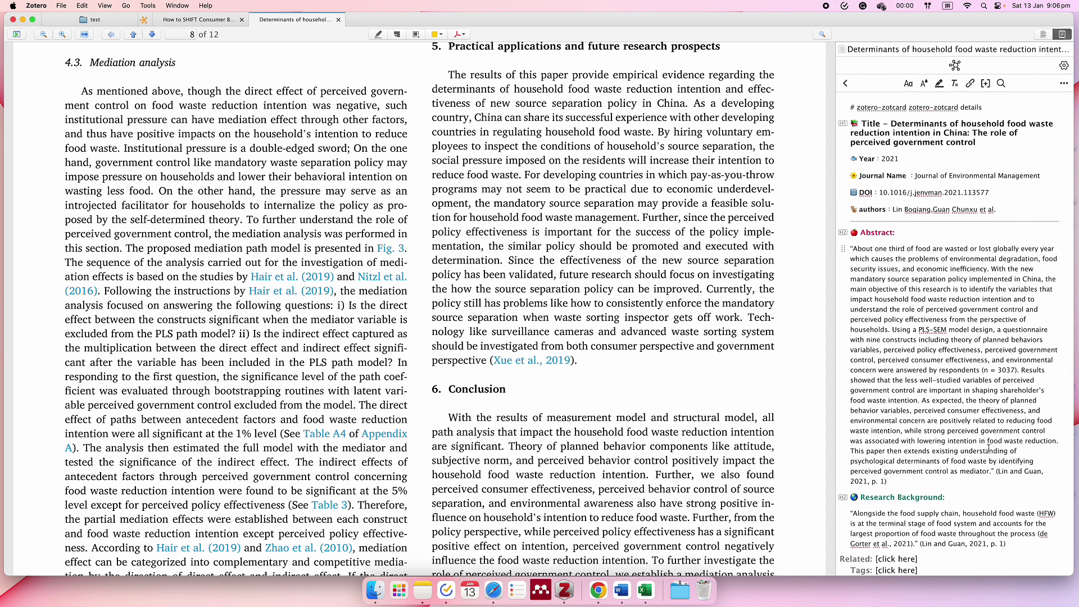
scroll(989, 448, "down", 10)
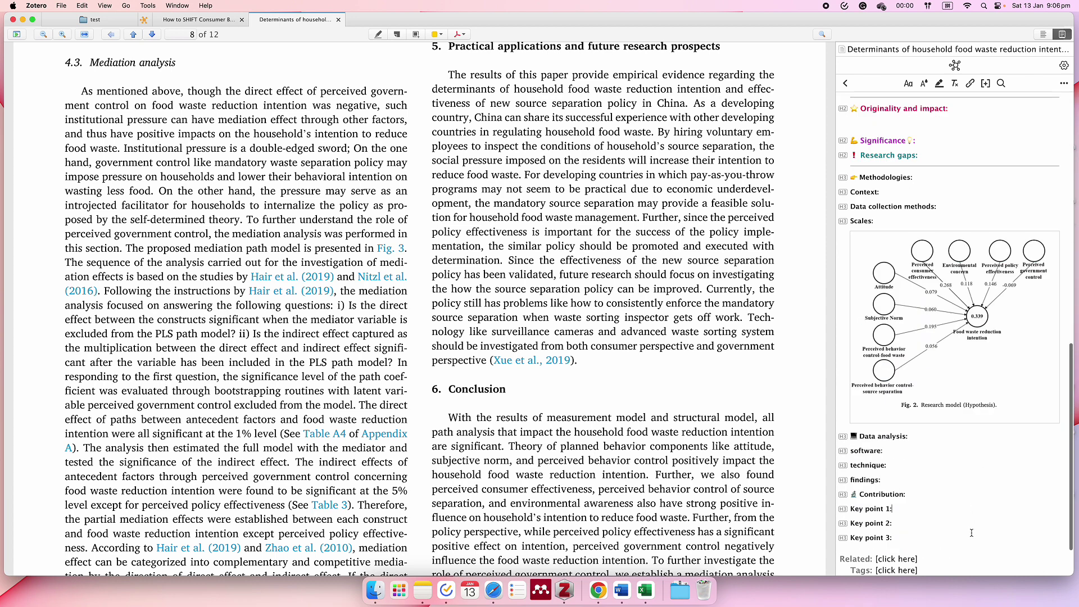
Tag the Determinants item note with 'food reduction'.
left_click(899, 570)
key("Escape")
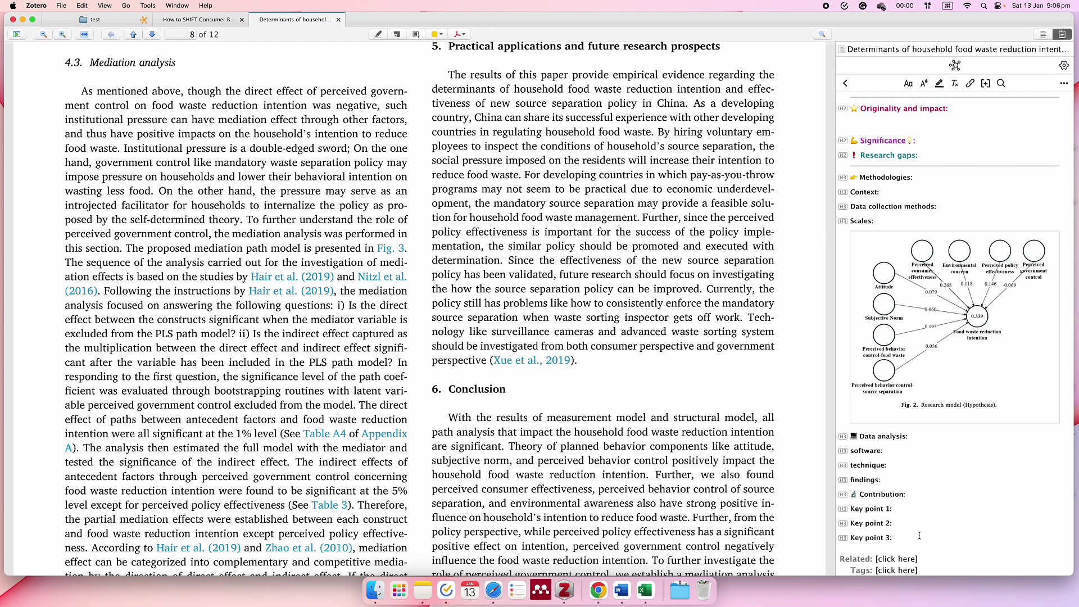
left_click(908, 572)
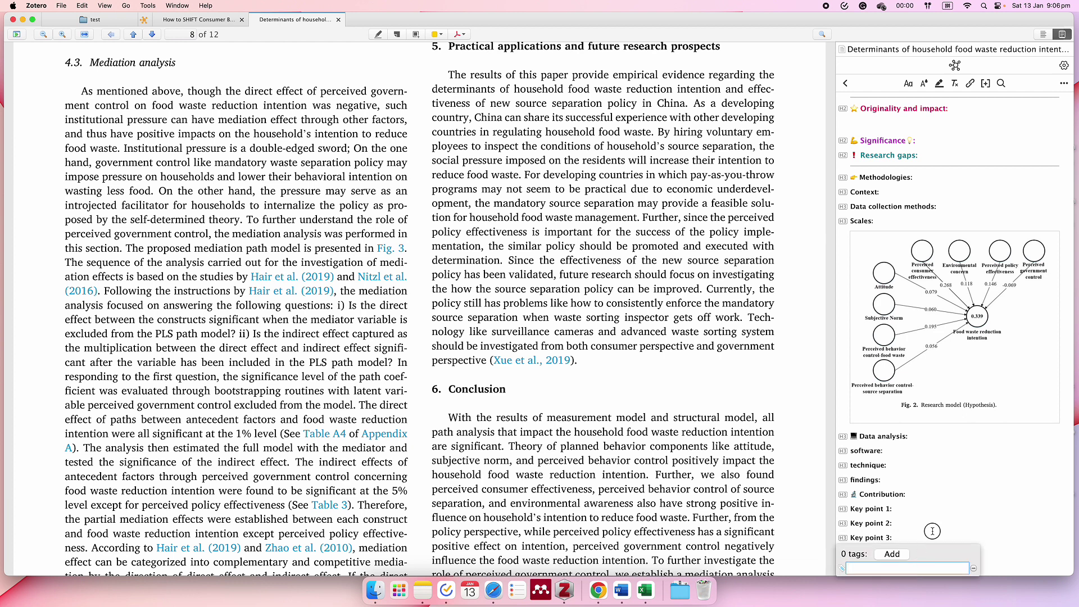
left_click(933, 532)
left_click(906, 572)
type("food reduction")
key("Return")
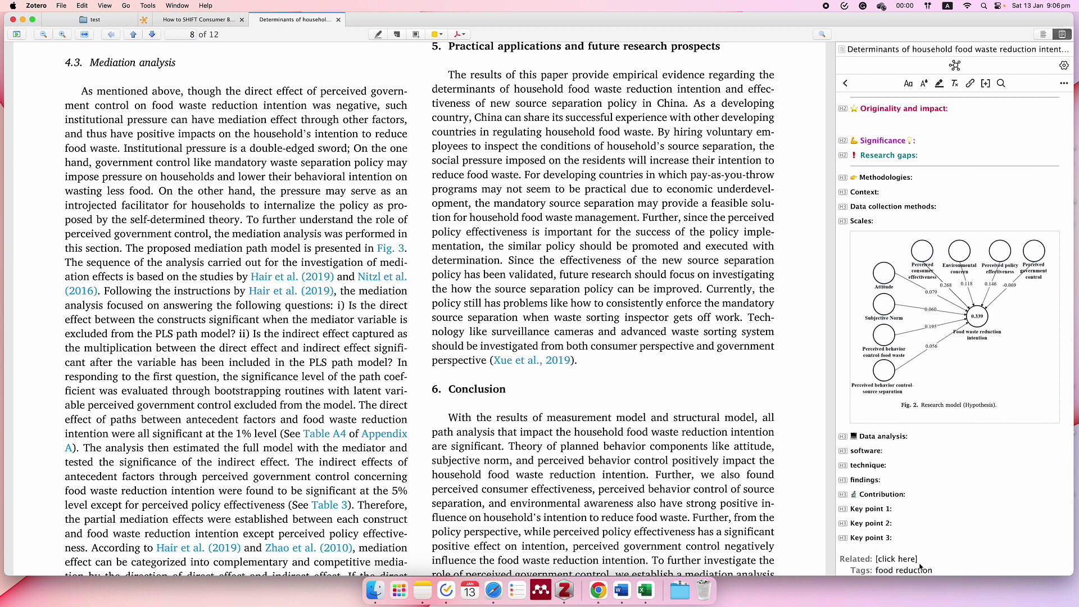
Link the Circular supply chain management article as related and close the Determinants reader tab.
left_click(902, 559)
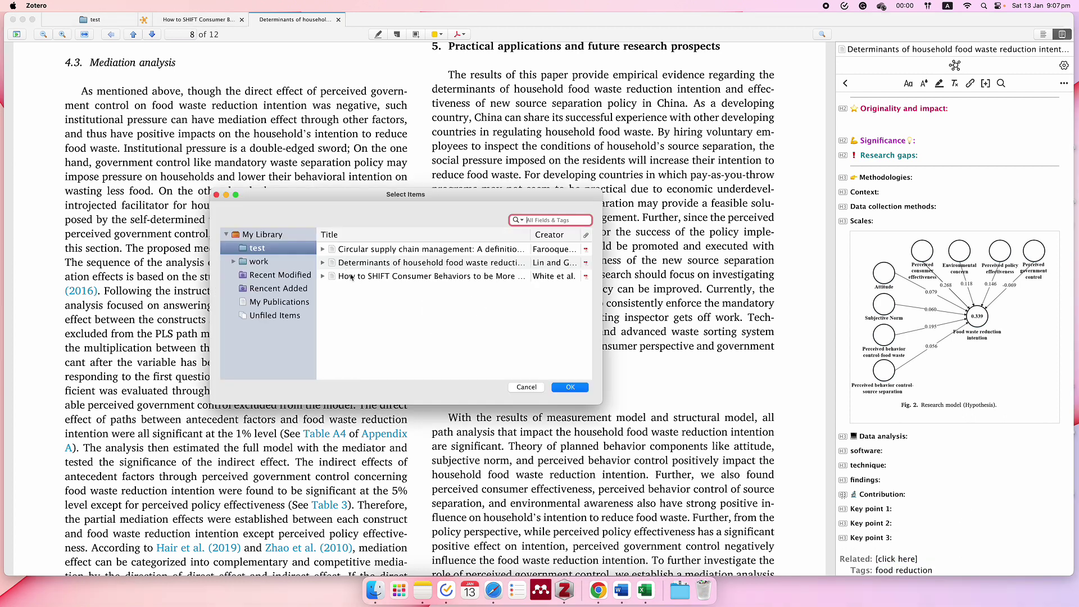
left_click(348, 249)
left_click(569, 388)
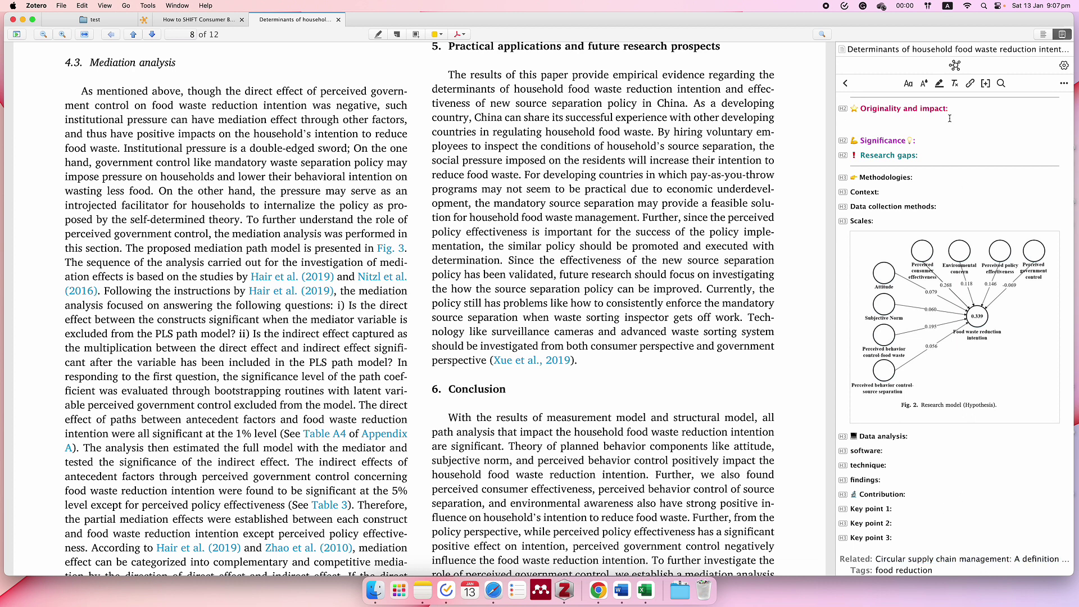
scroll(910, 225, "up", 10)
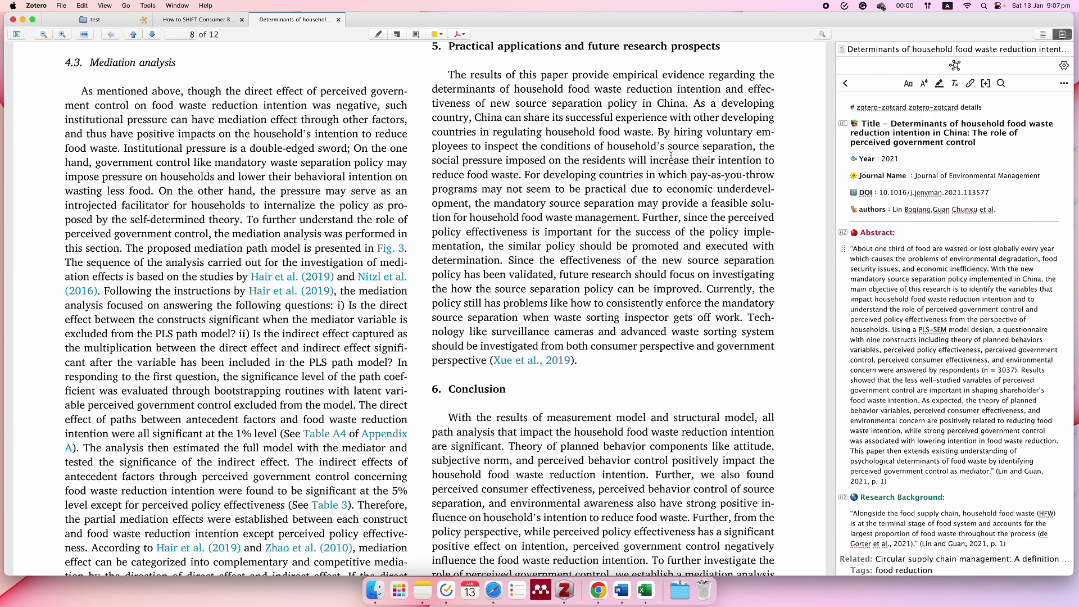
key("super+w")
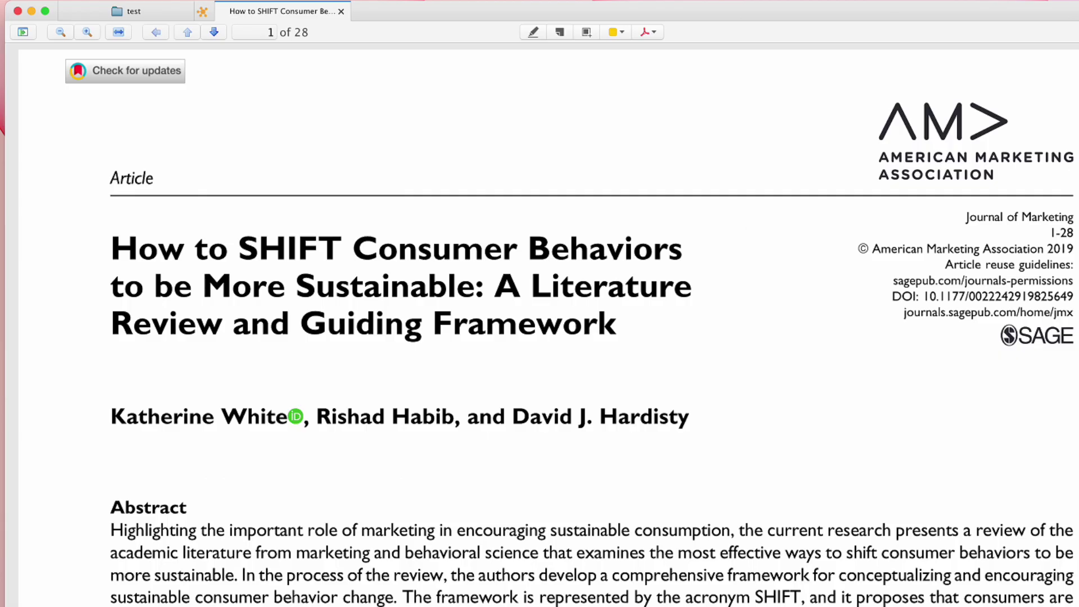
From the test collection, create a workspace note titled 'test' and open it in Note Workspace.
left_click(145, 15)
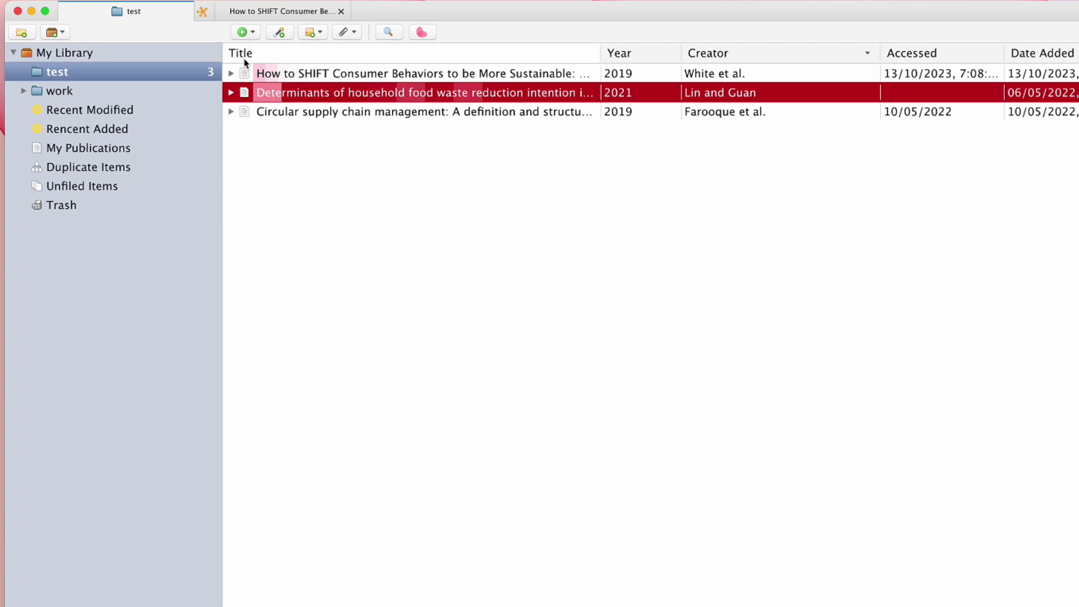
left_click(312, 32)
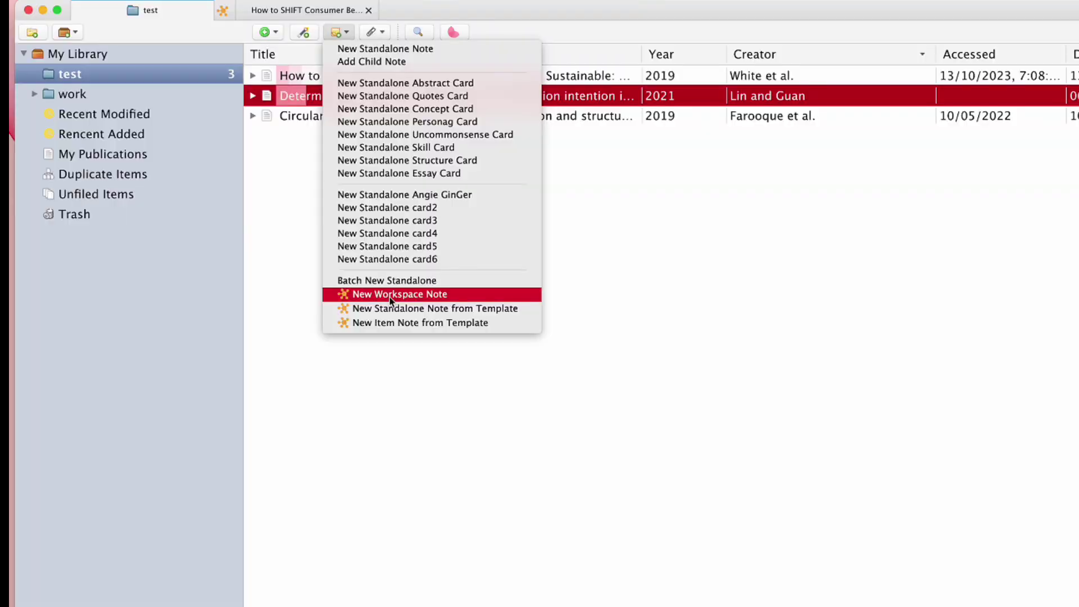
left_click(391, 295)
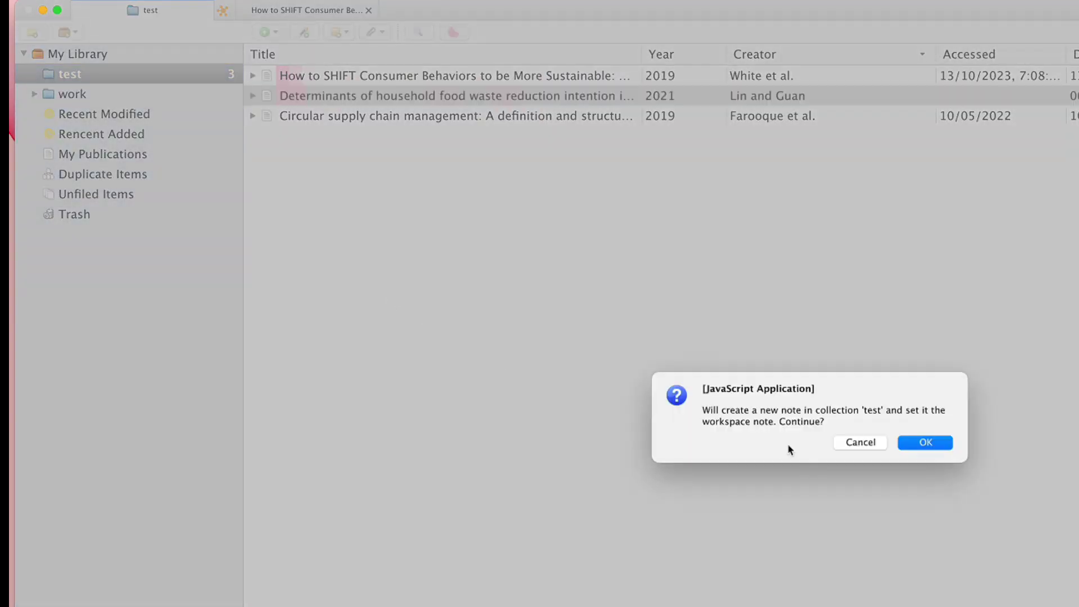
left_click(947, 444)
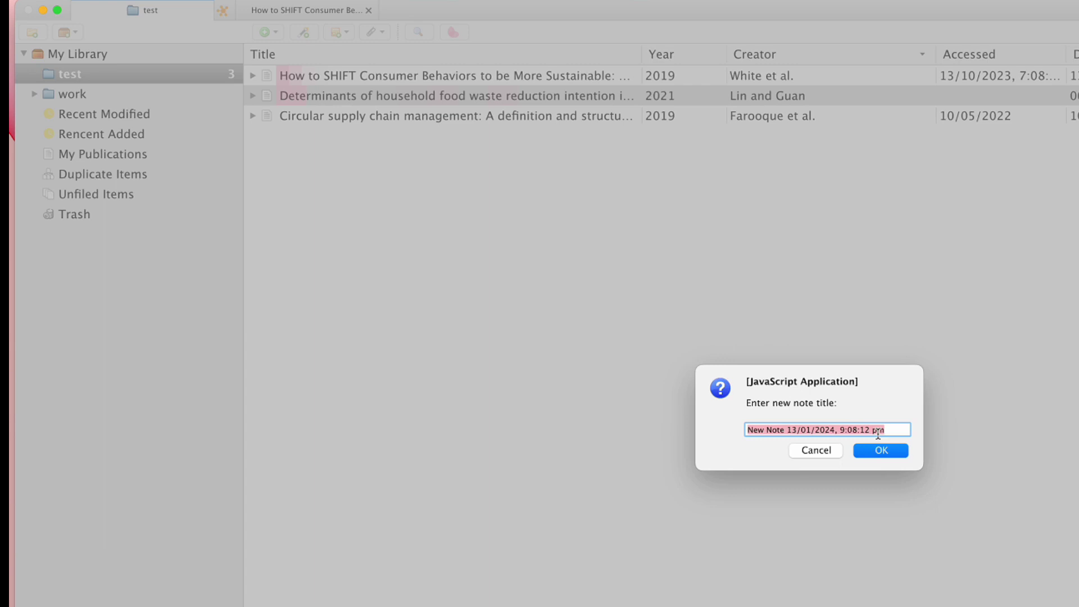
type("test")
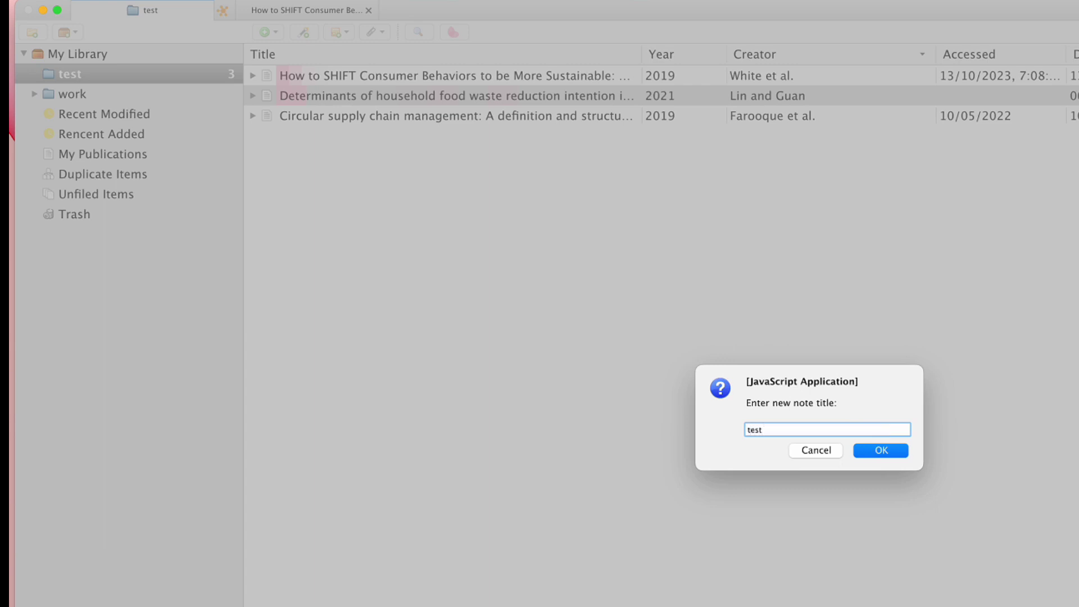
left_click(880, 451)
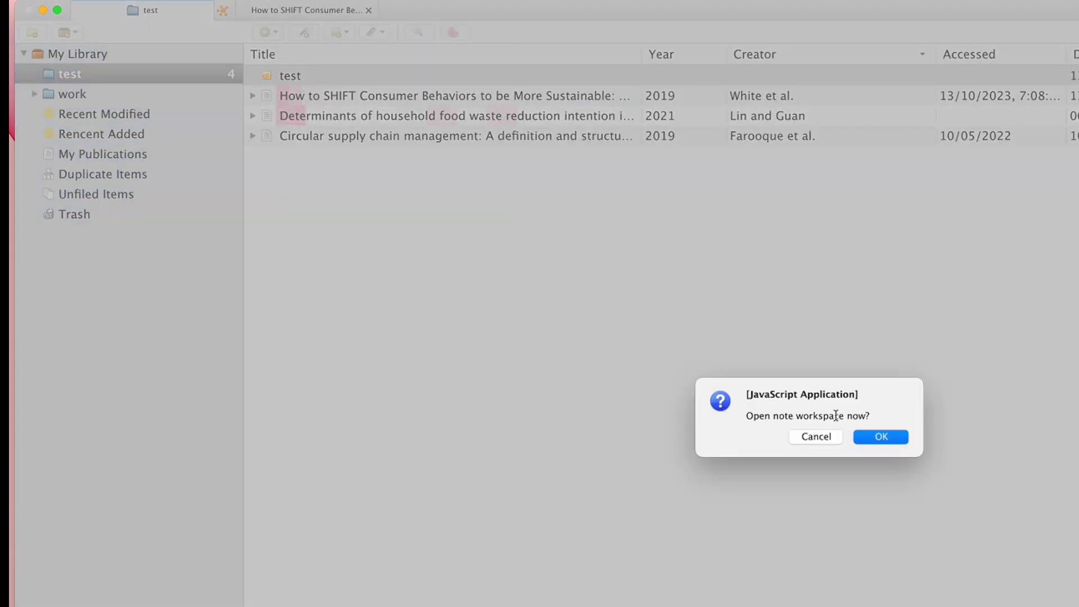
left_click(881, 438)
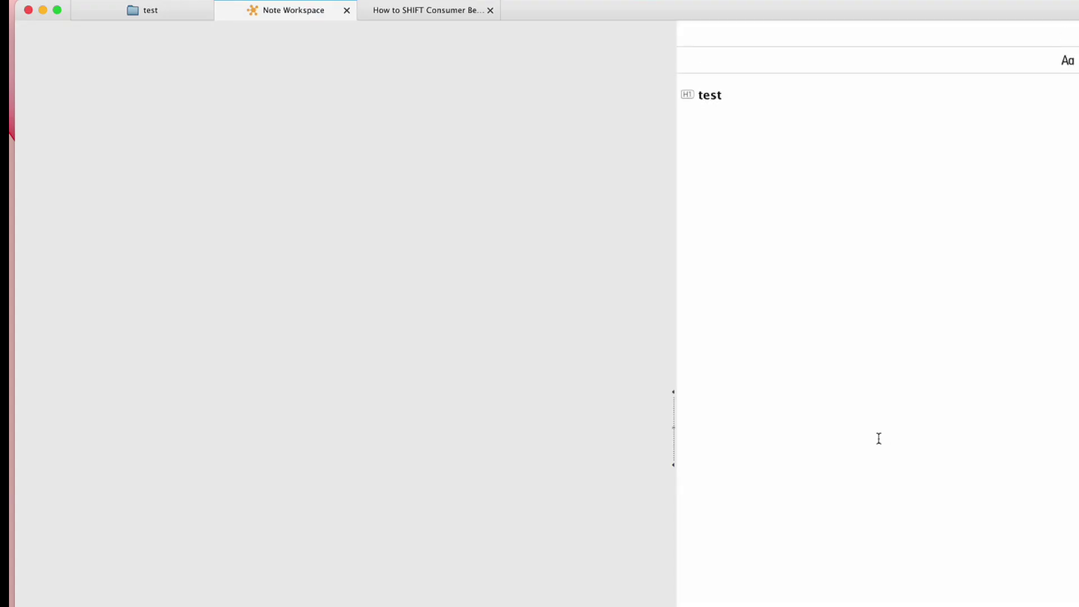
In the How to SHIFT tab, replace the Determinants note's opening template line with 'ID 1'.
left_click(757, 96)
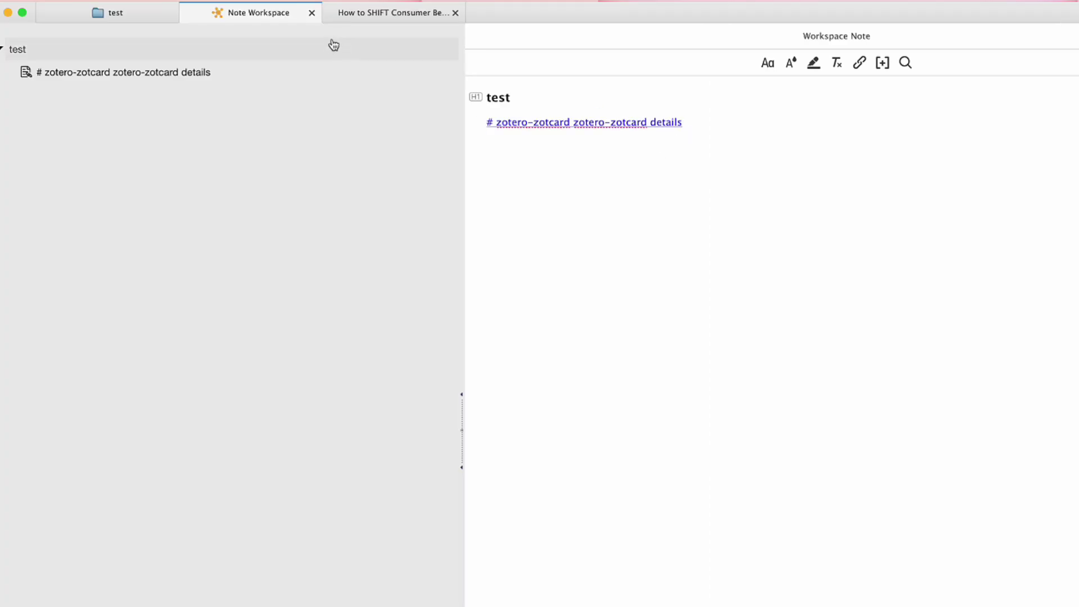
left_click(360, 12)
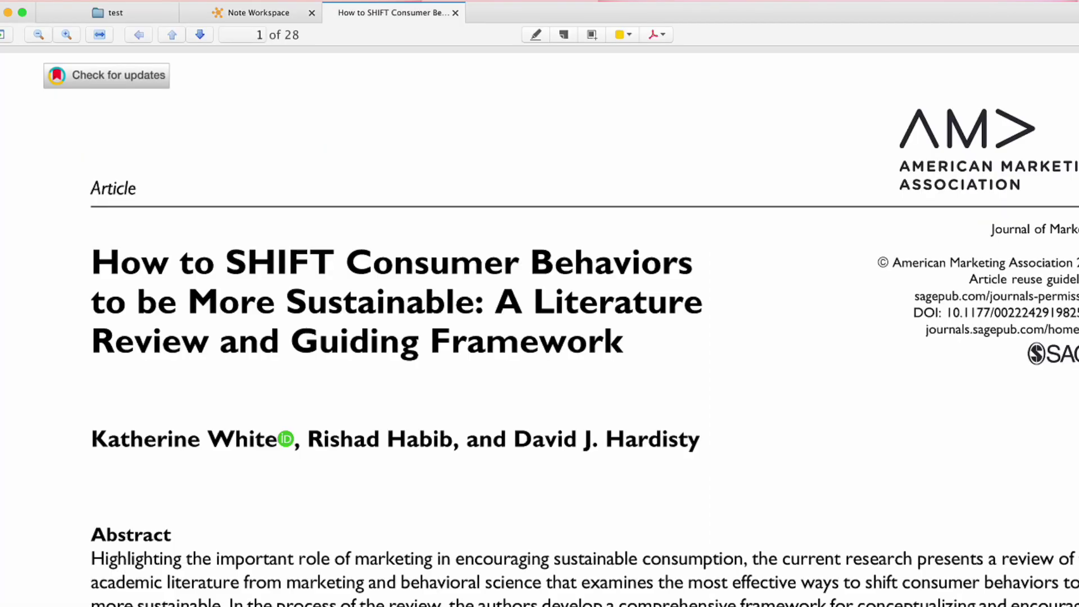
left_click(779, 126)
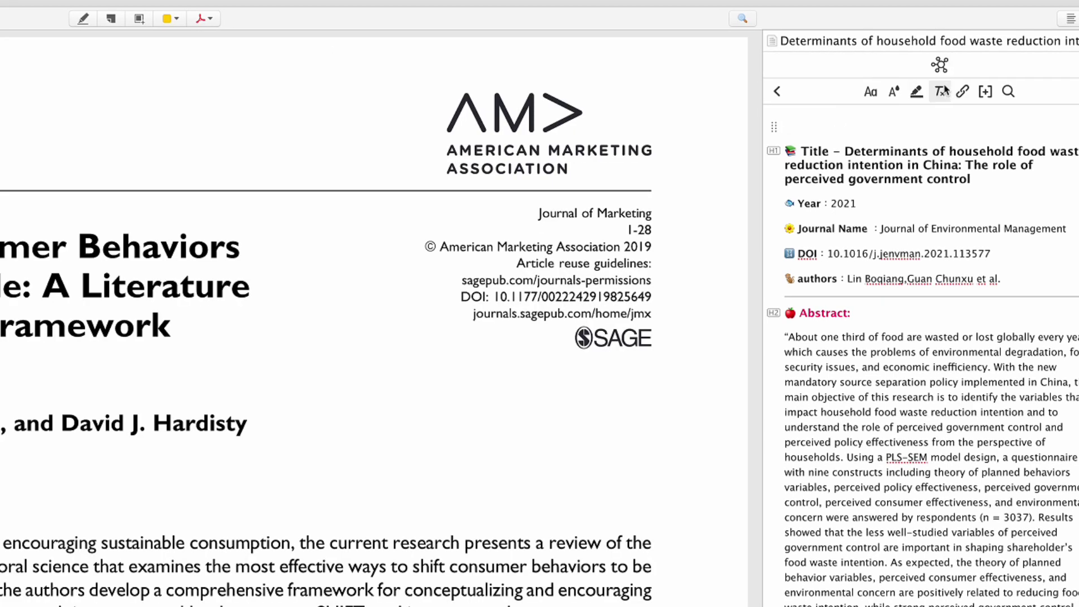
type("ID 2")
key("BackSpace")
type("1")
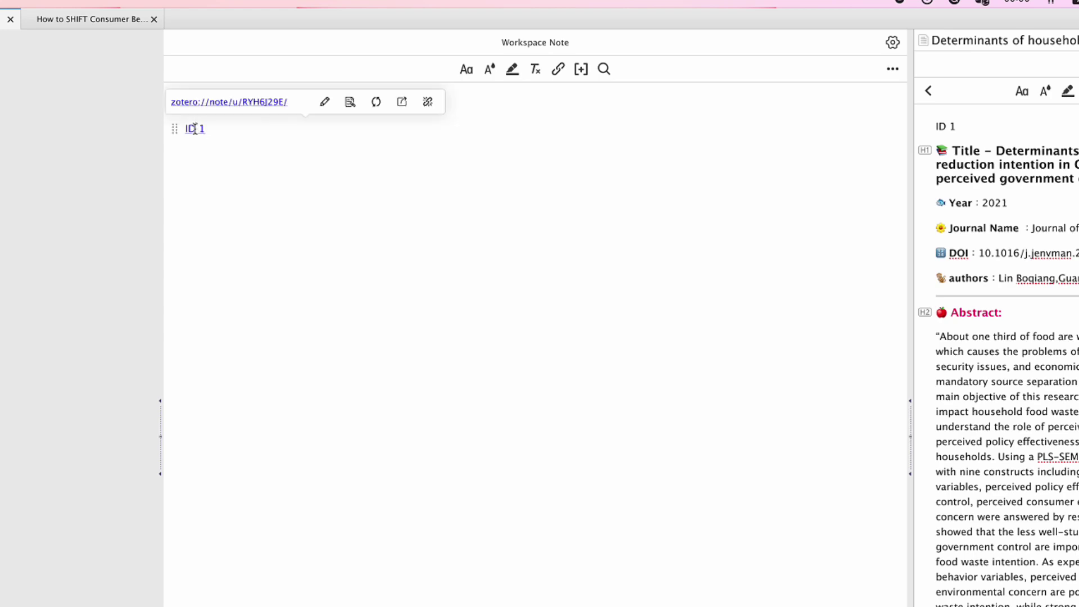
In the How to SHIFT article, place the caret before Determinants in the note's title.
left_click(89, 23)
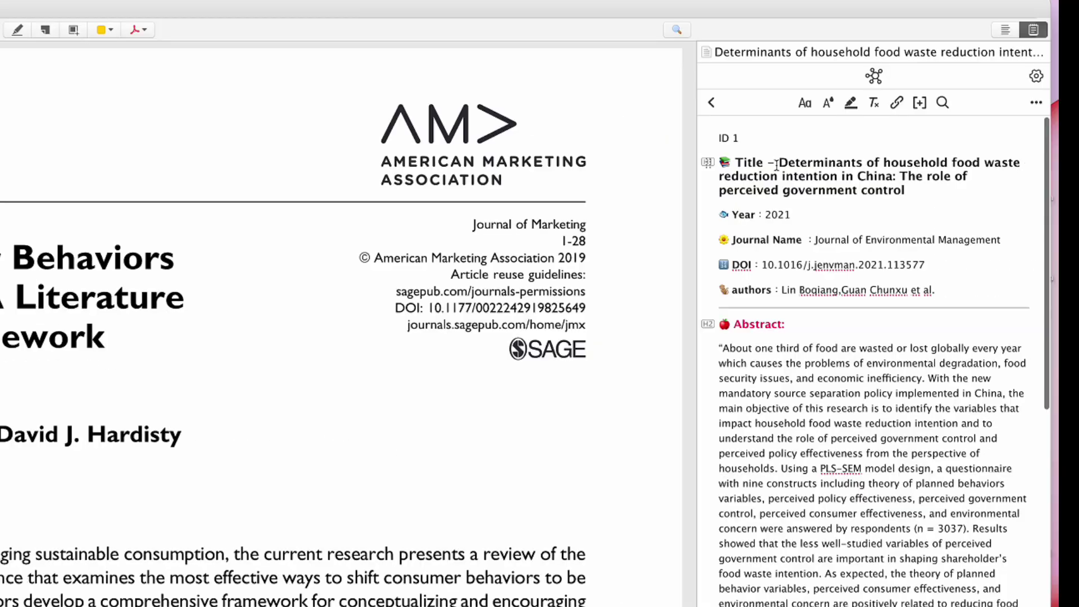
left_click_drag(779, 163, 906, 191)
left_click(923, 199)
left_click(779, 163)
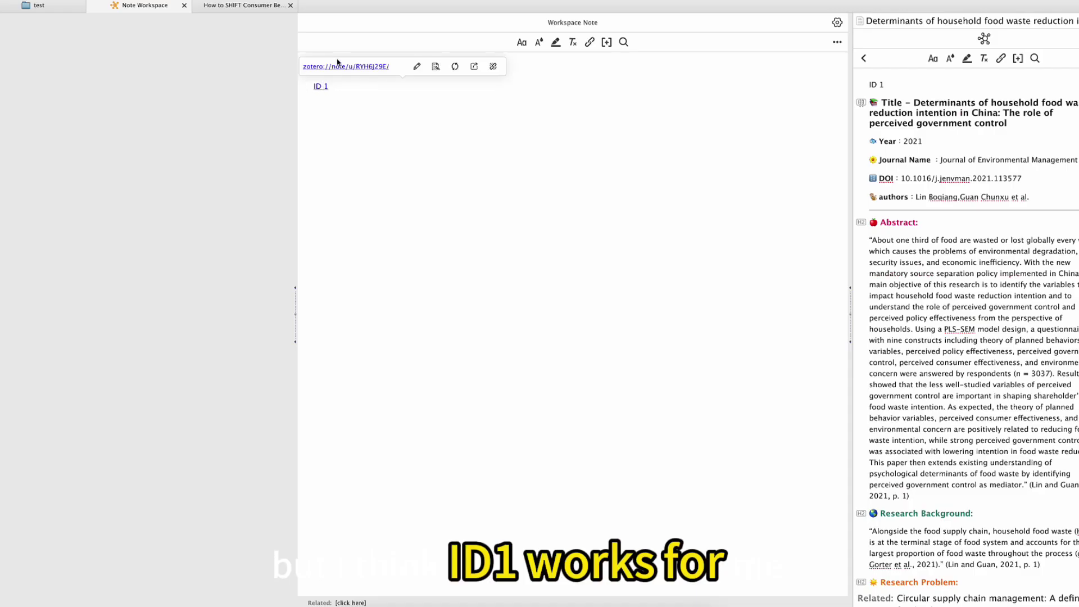
Open the ID 1 Determinants note beside the workspace note, then return to the How to SHIFT article.
left_click(340, 67)
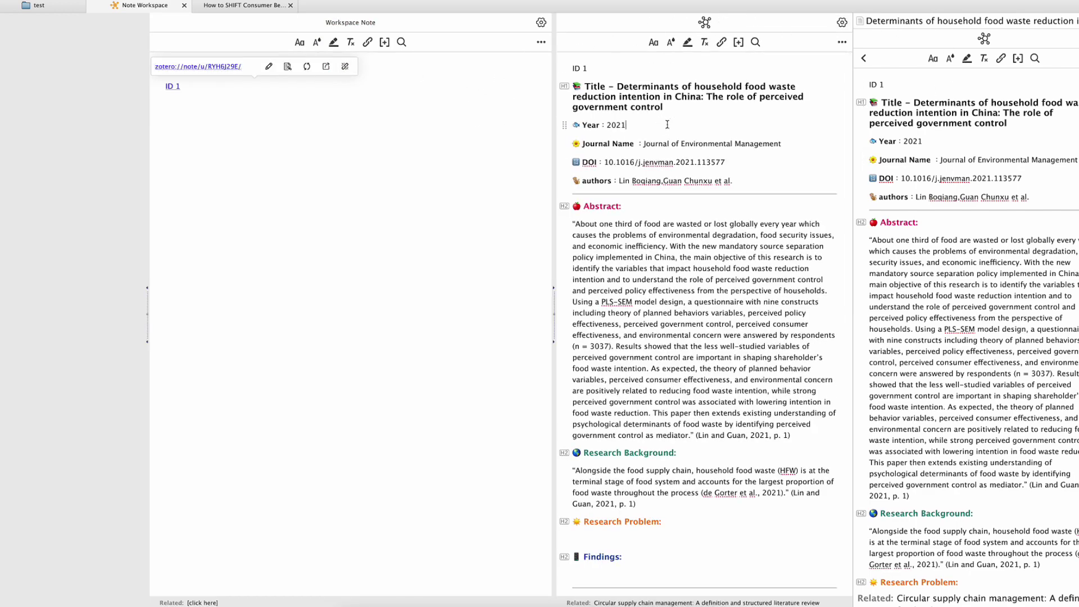
left_click_drag(585, 86, 808, 112)
left_click(805, 116)
left_click(243, 6)
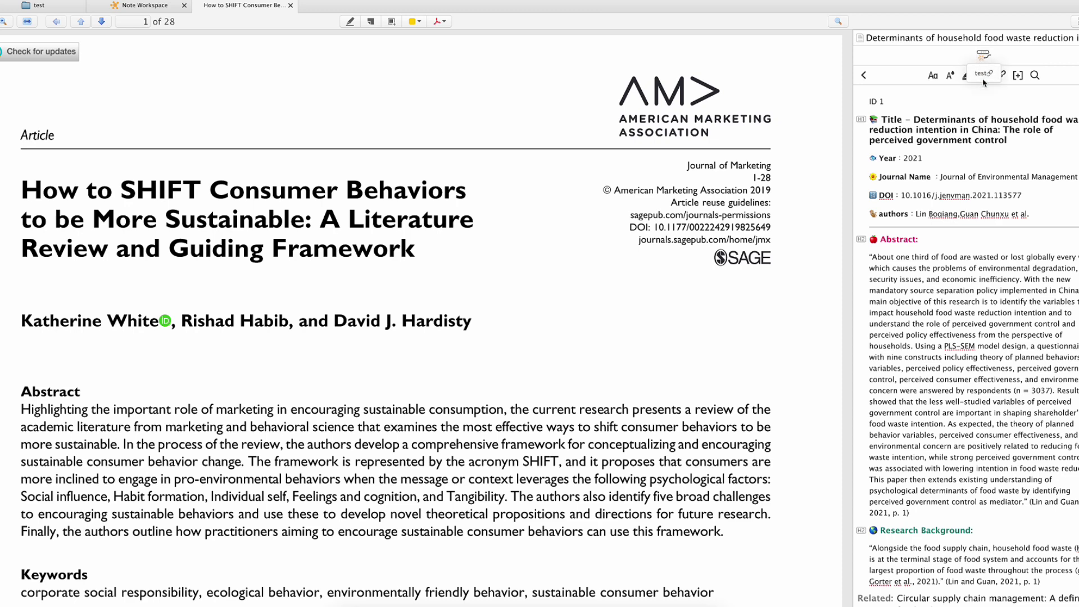
left_click(158, 7)
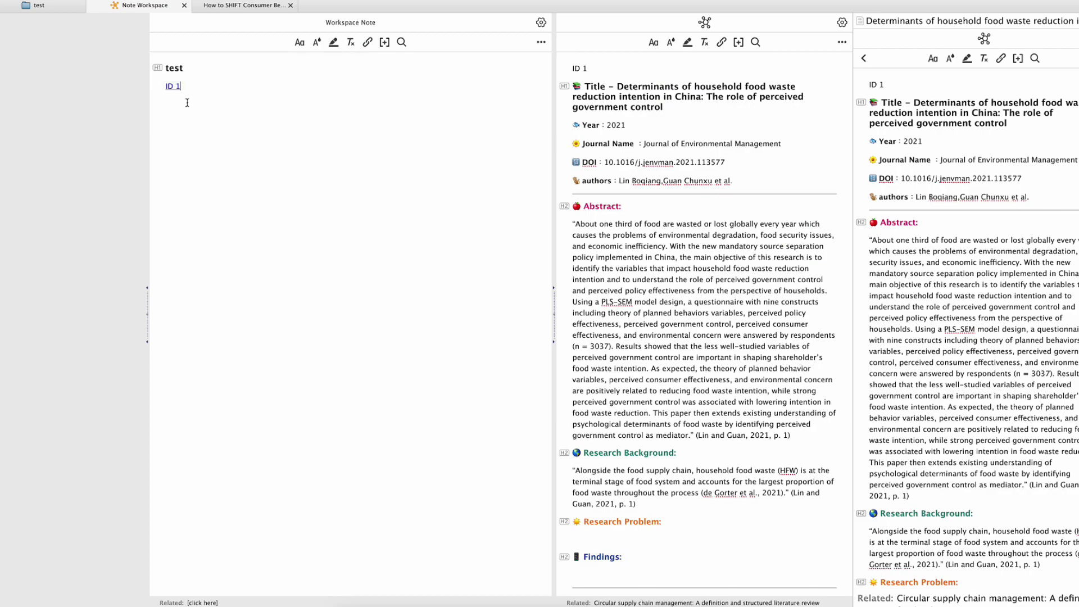
key("ctrl+Tab")
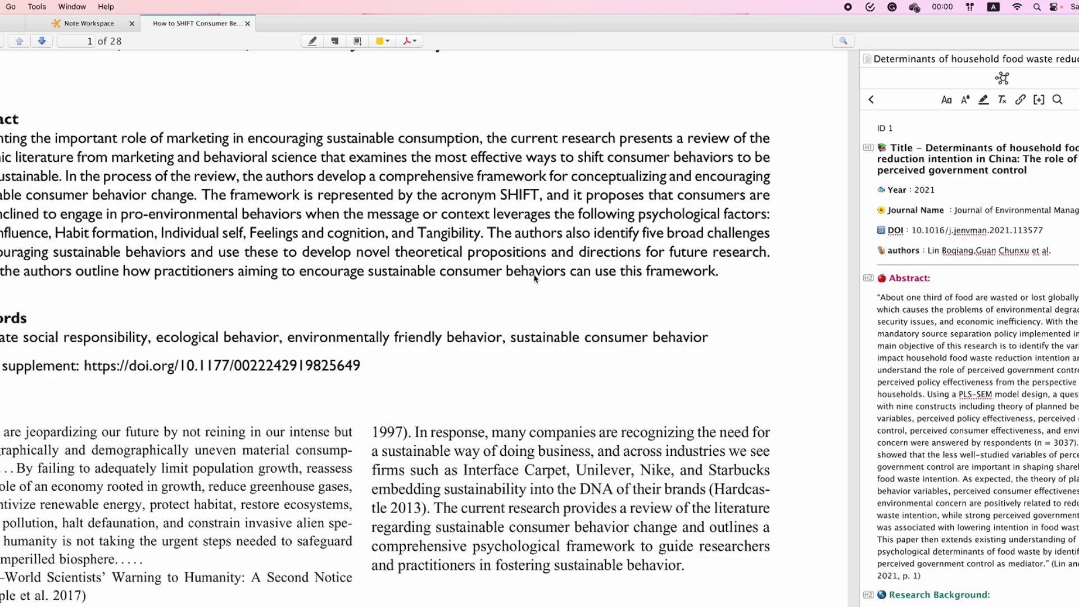